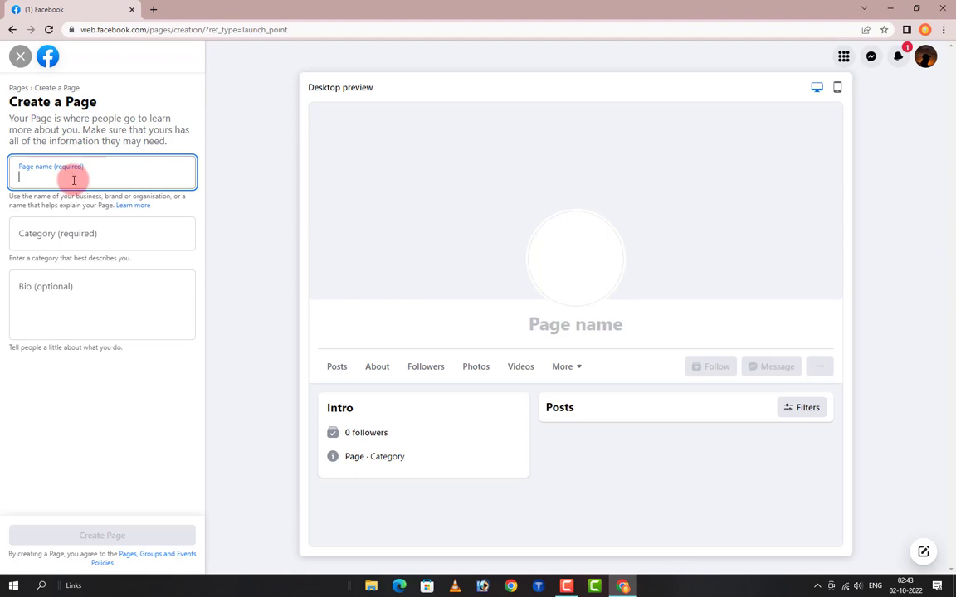
# Step: Name the new page "Computer Solutions"
pyautogui.write('C')
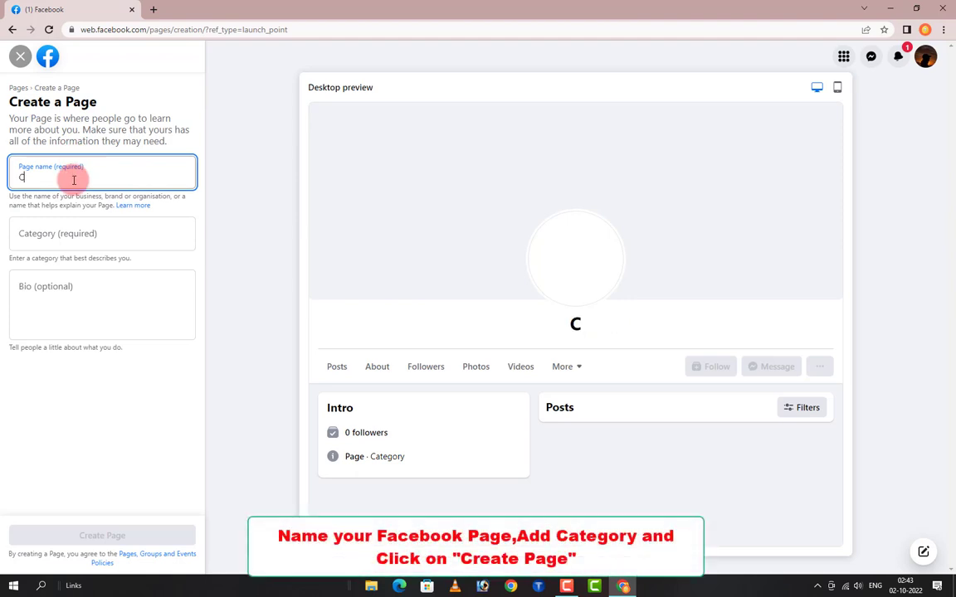
pyautogui.write('omputer')
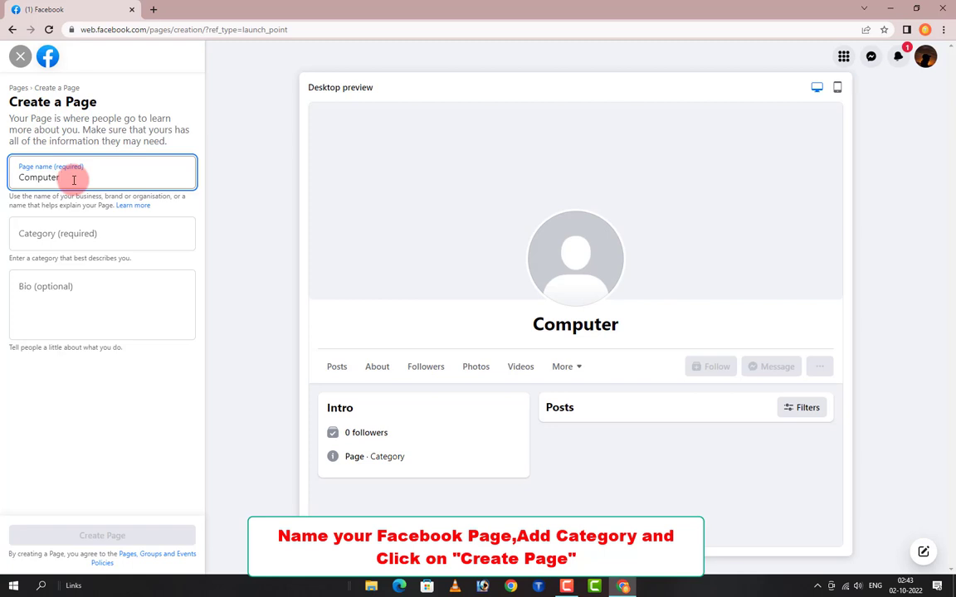
pyautogui.write(' Solu')
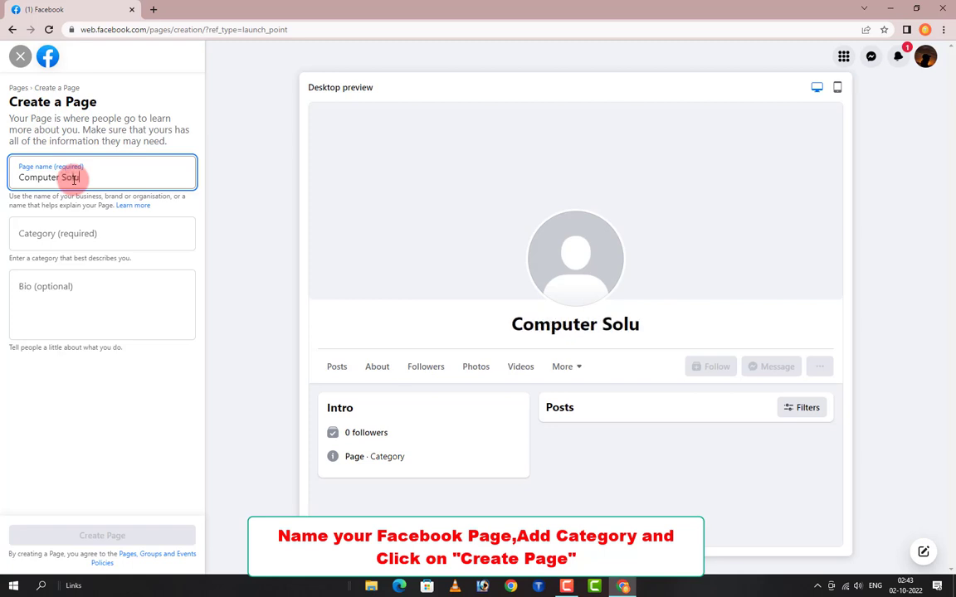
pyautogui.write('tions')
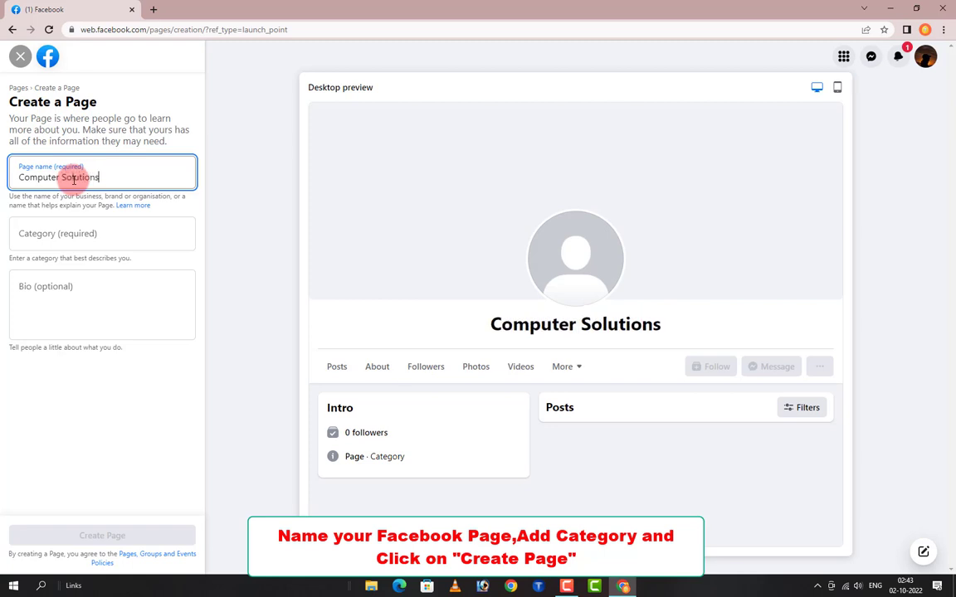
# Step: Add the categories Computer company and Computer repair service, leave the bio empty, and create the page
pyautogui.click(88, 242)
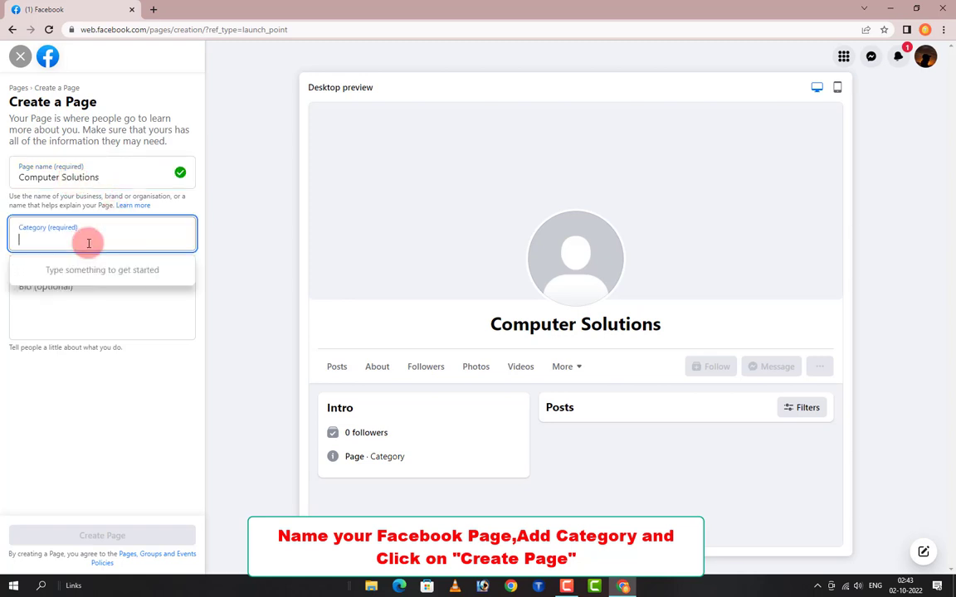
pyautogui.write('Compu')
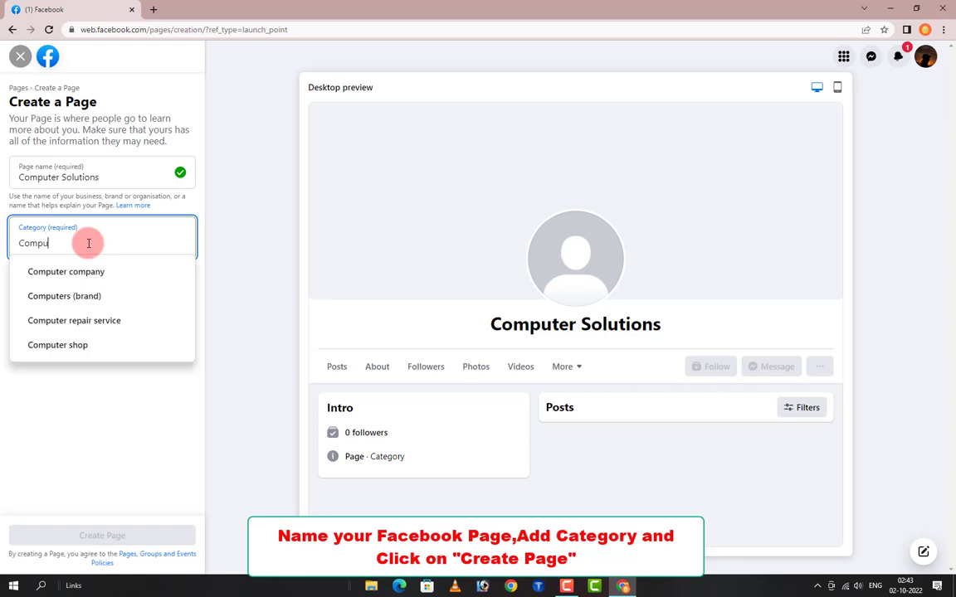
pyautogui.write('ter')
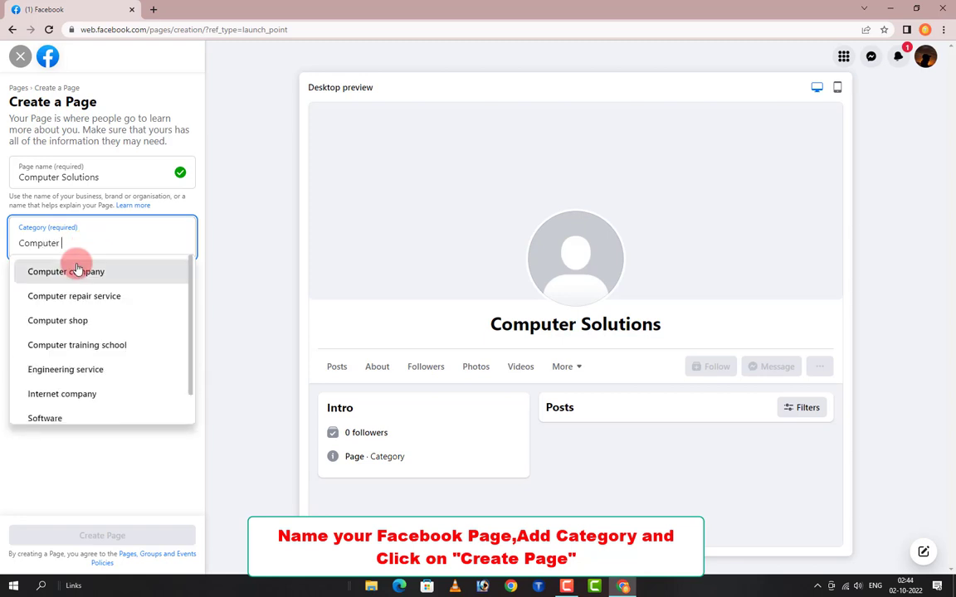
pyautogui.click(77, 272)
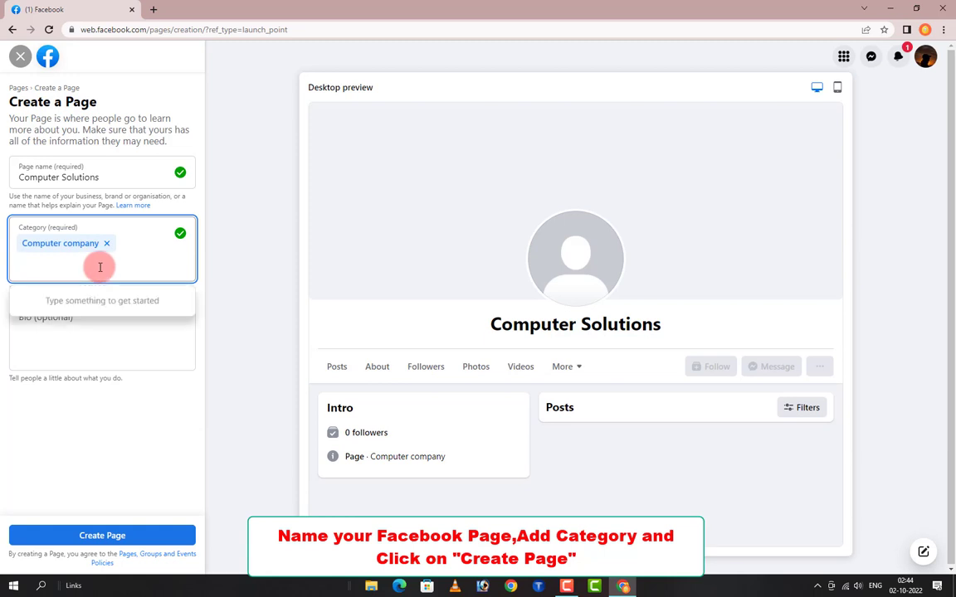
pyautogui.write('Comp')
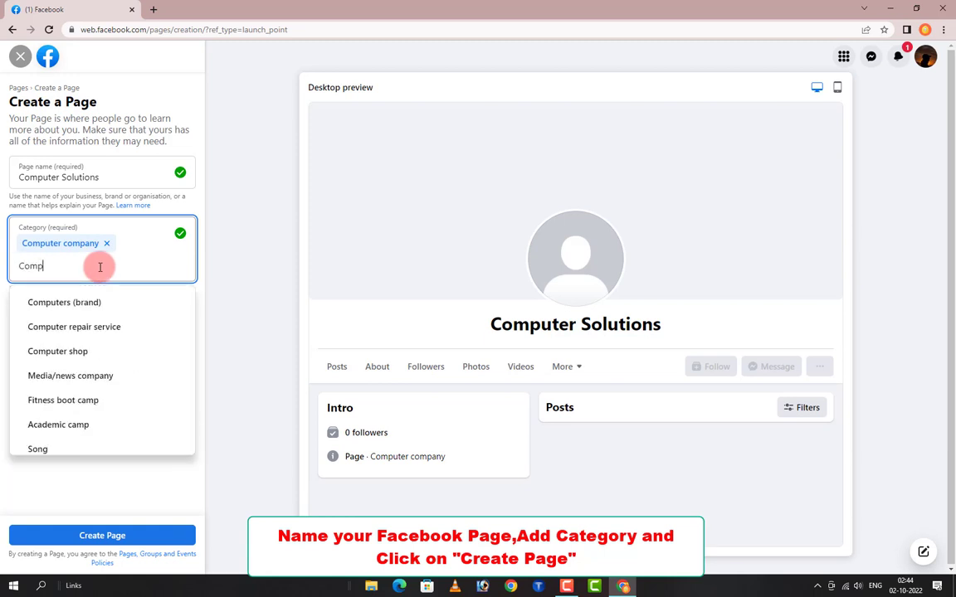
pyautogui.write('ute')
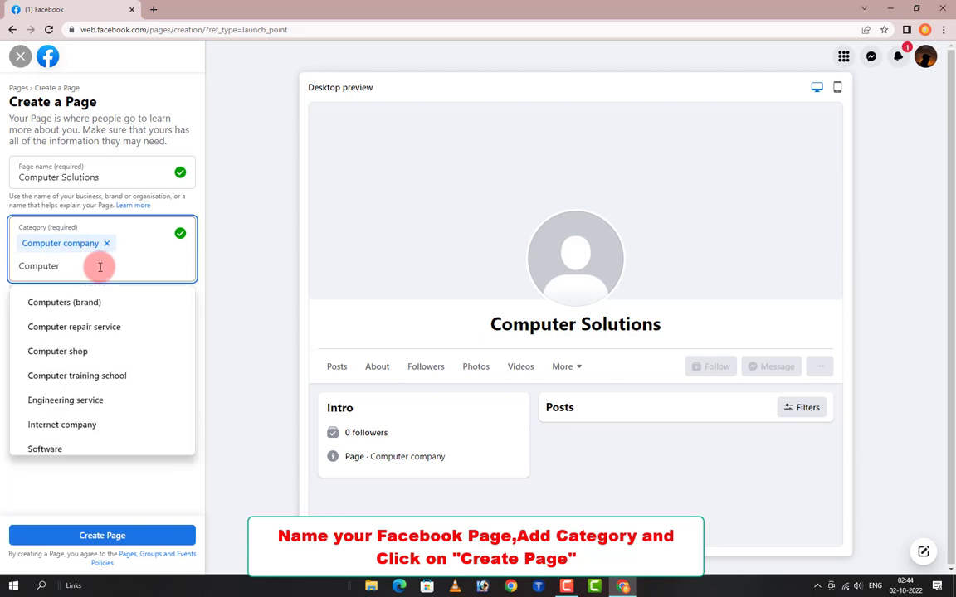
pyautogui.write('r')
pyautogui.click(97, 326)
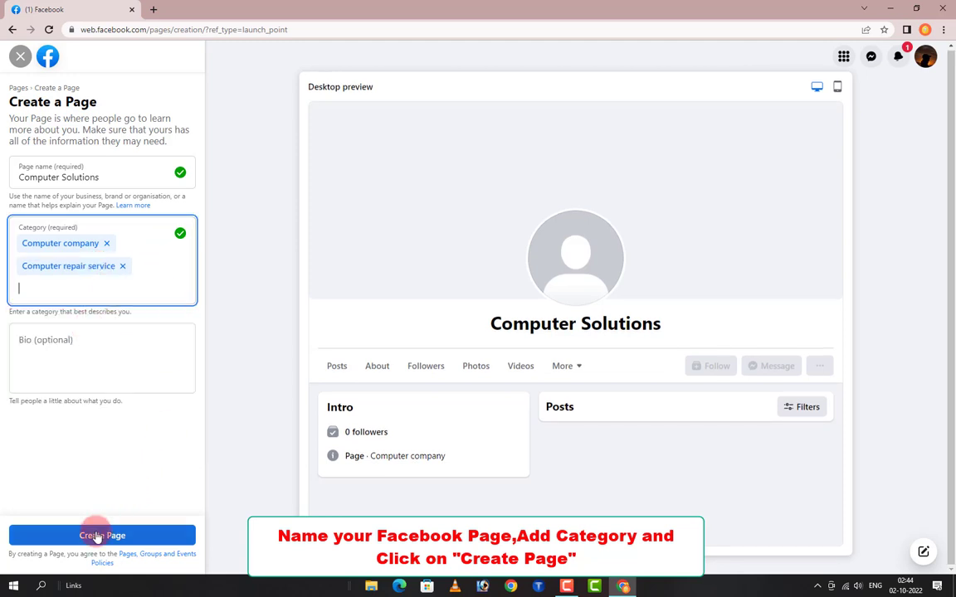
pyautogui.click(42, 346)
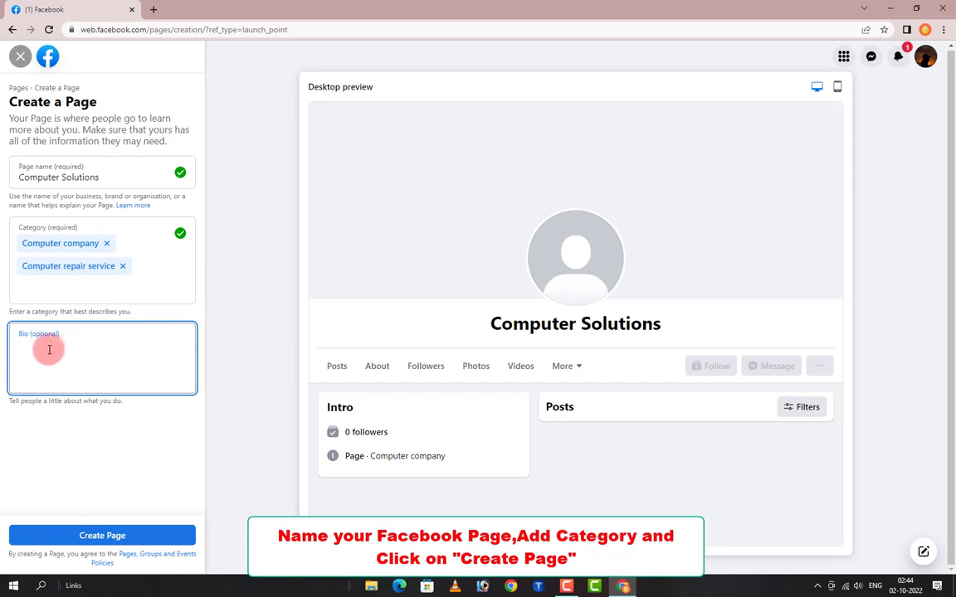
pyautogui.click(93, 537)
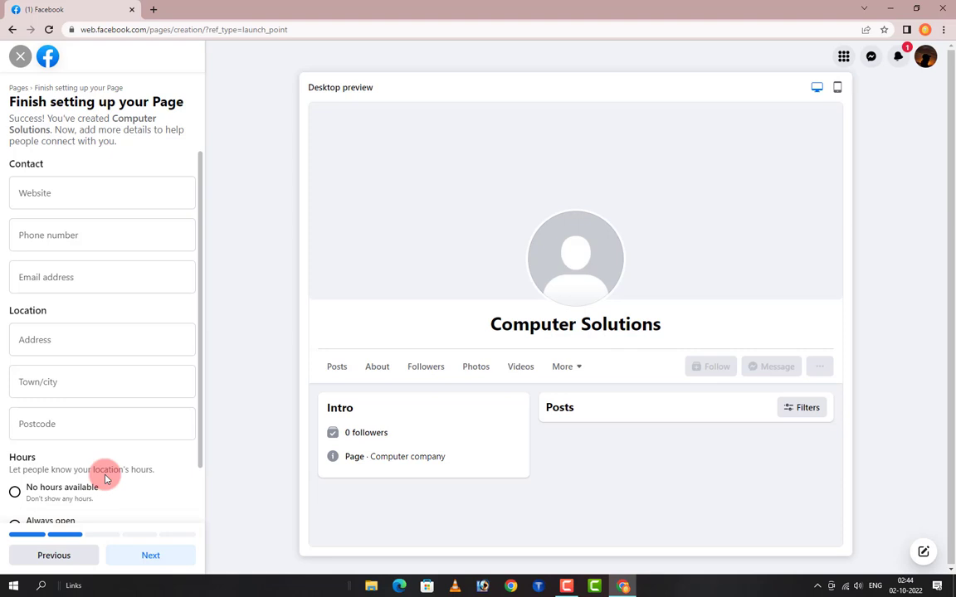
pyautogui.scroll(-1, 105, 478)
pyautogui.scroll(1, 105, 476)
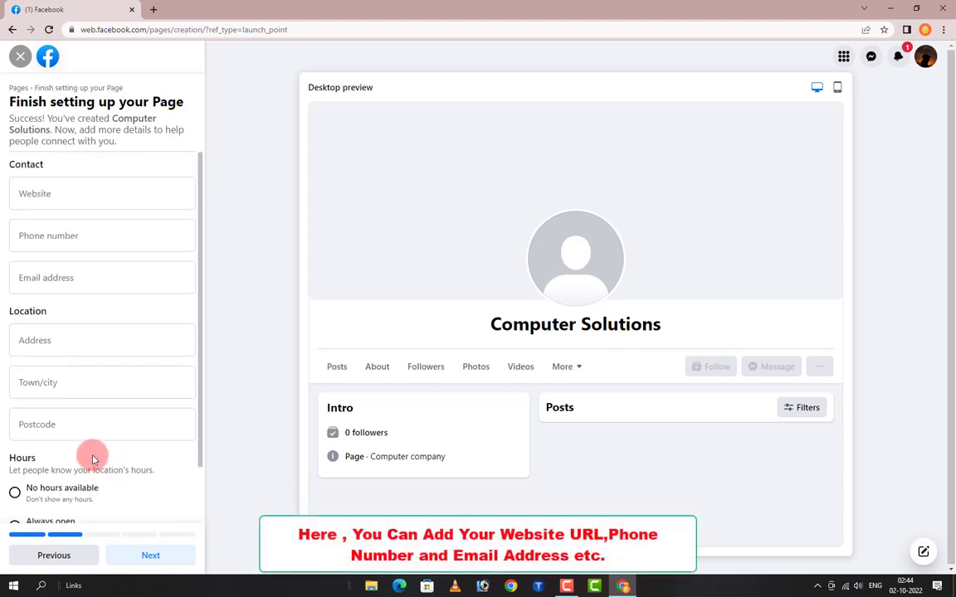
pyautogui.click(40, 200)
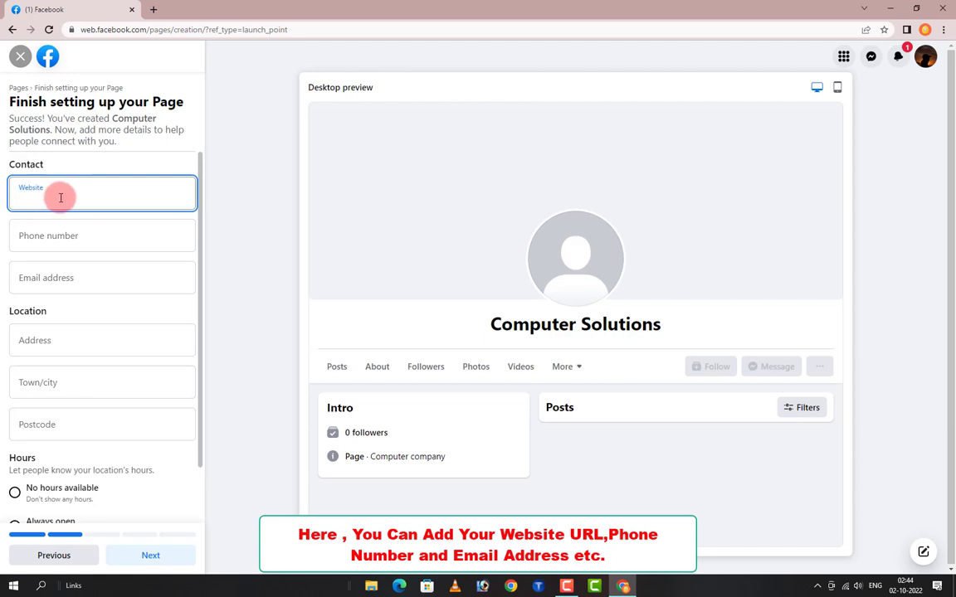
pyautogui.write('https')
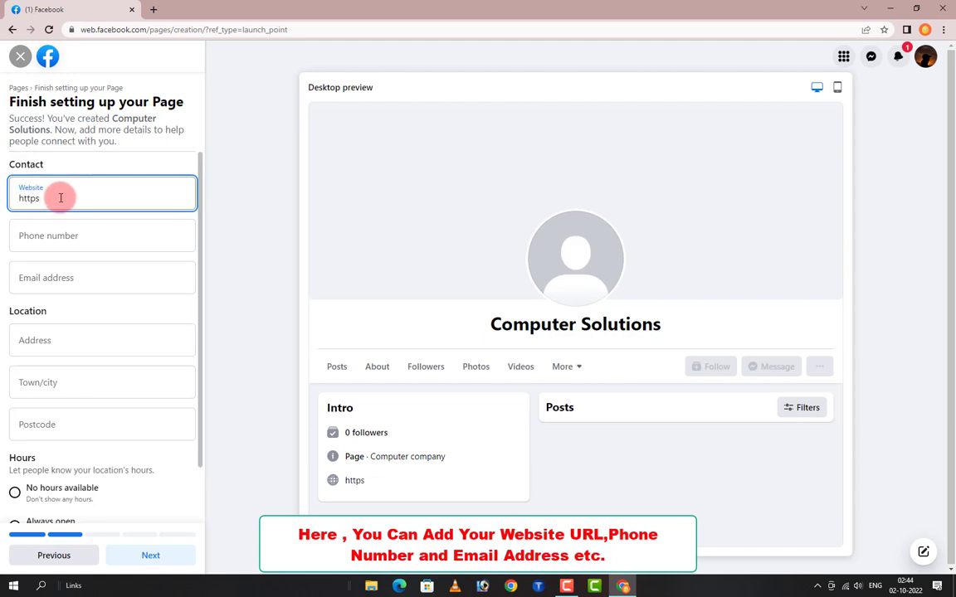
pyautogui.moveTo(64, 196); pyautogui.dragTo(12, 197)
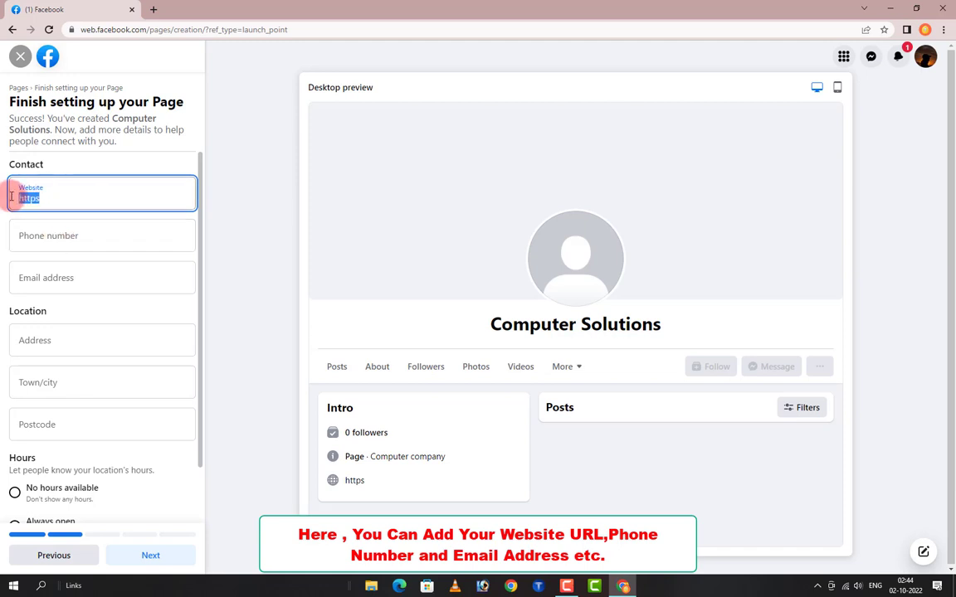
pyautogui.press('BackSpace')
# Step: Examine the phone number, email, location and opening hours fields of the page setup form
pyautogui.click(81, 241)
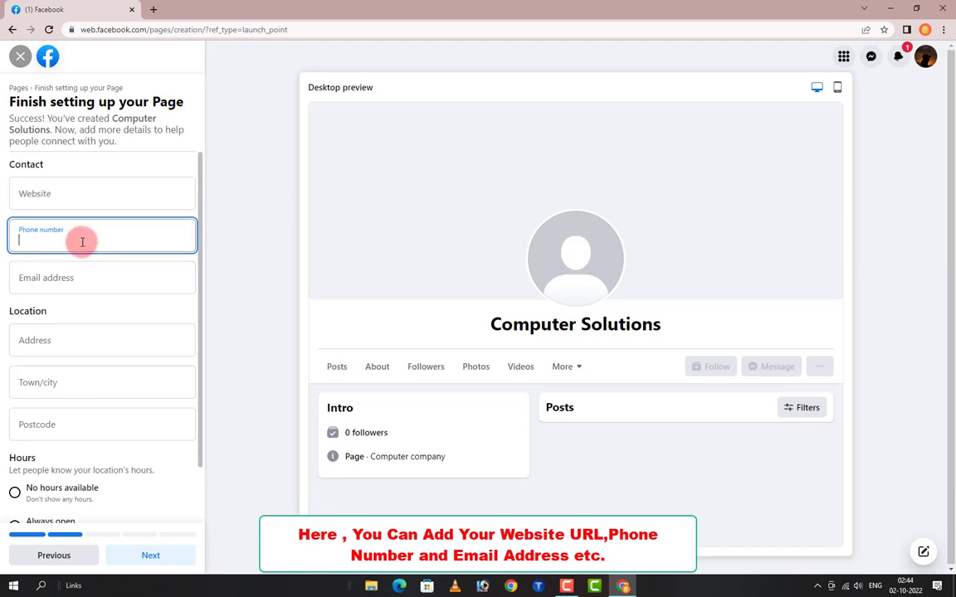
pyautogui.click(81, 278)
pyautogui.click(80, 337)
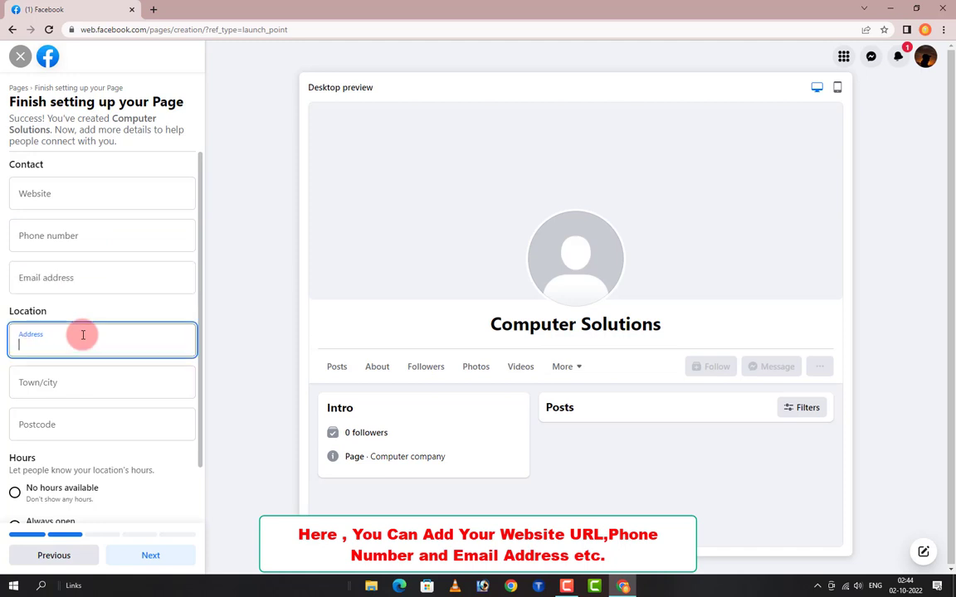
pyautogui.click(81, 379)
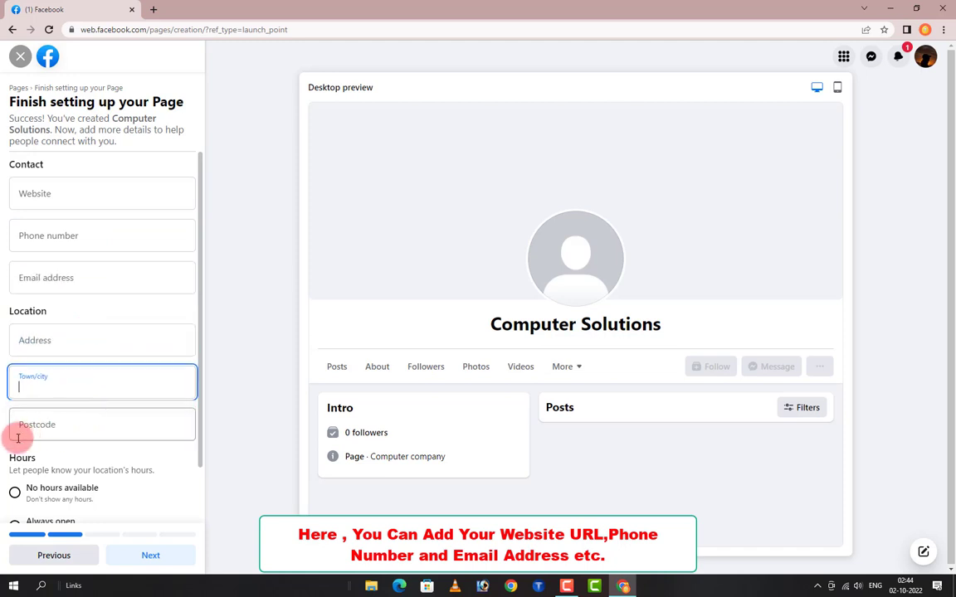
pyautogui.click(33, 427)
pyautogui.scroll(-1, 70, 360)
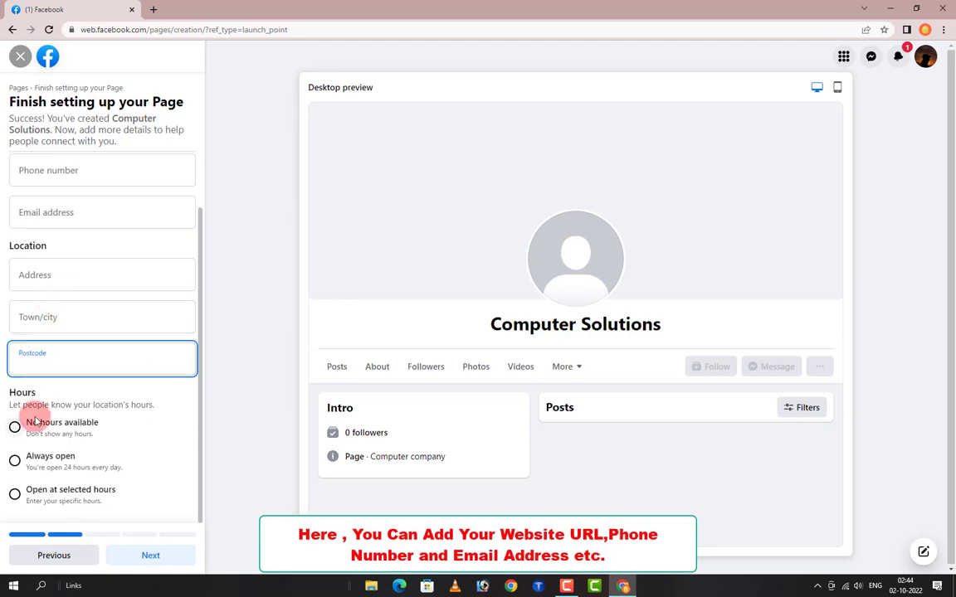
pyautogui.moveTo(151, 404); pyautogui.dragTo(26, 405)
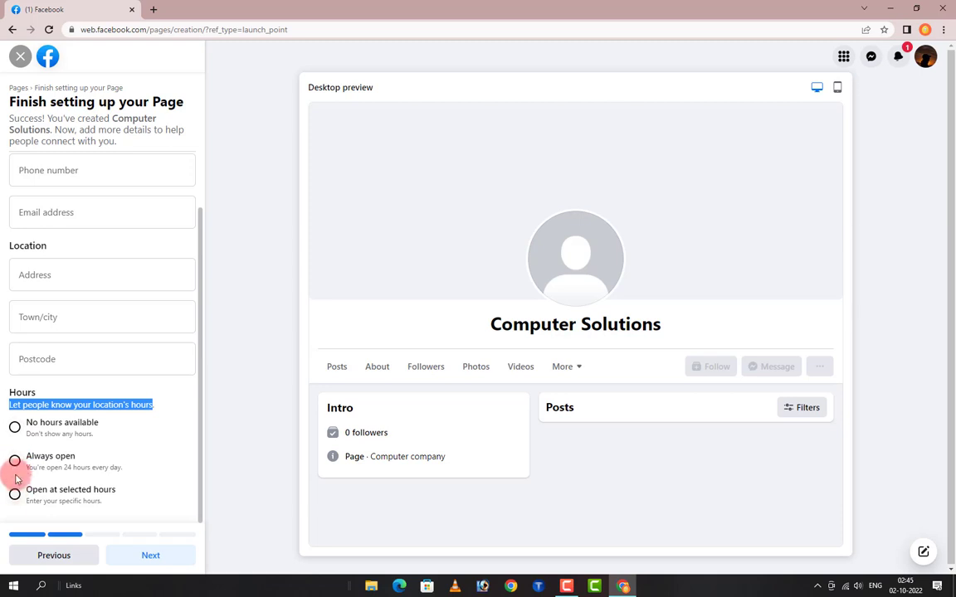
# Step: Skip the contact details and upload the "computer solutions logo.webp" image as the page's profile picture
pyautogui.click(114, 554)
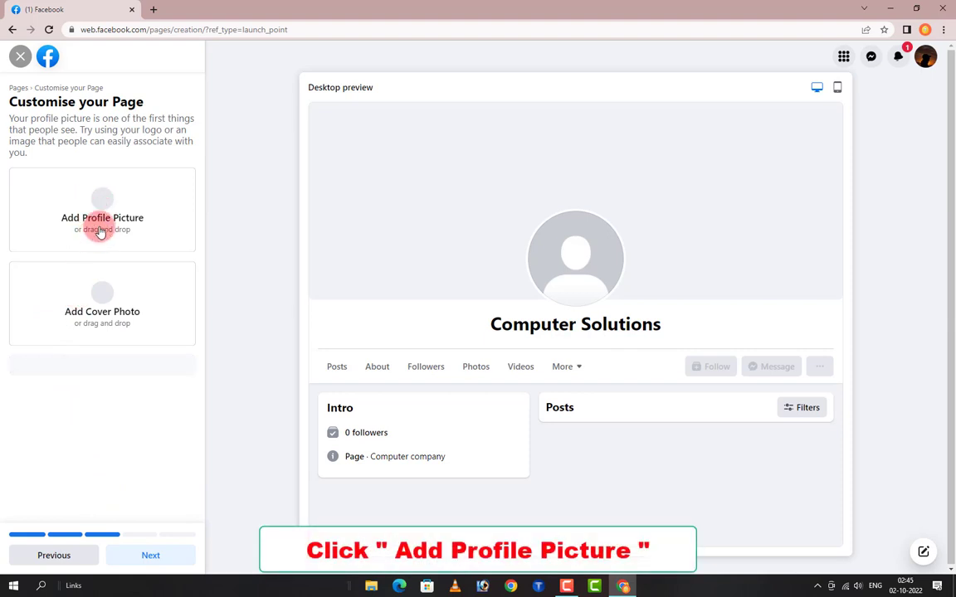
pyautogui.click(103, 206)
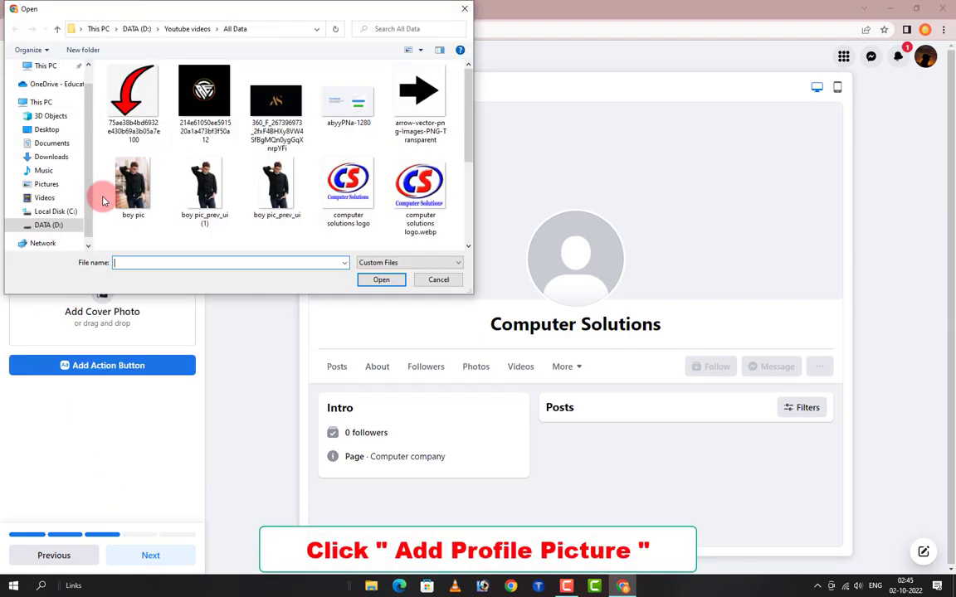
pyautogui.click(419, 220)
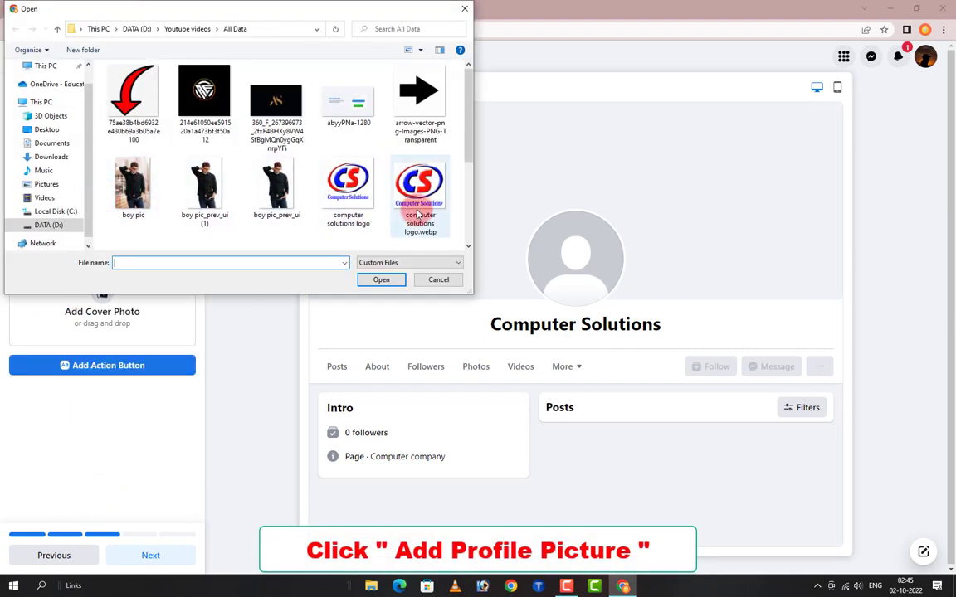
pyautogui.click(381, 280)
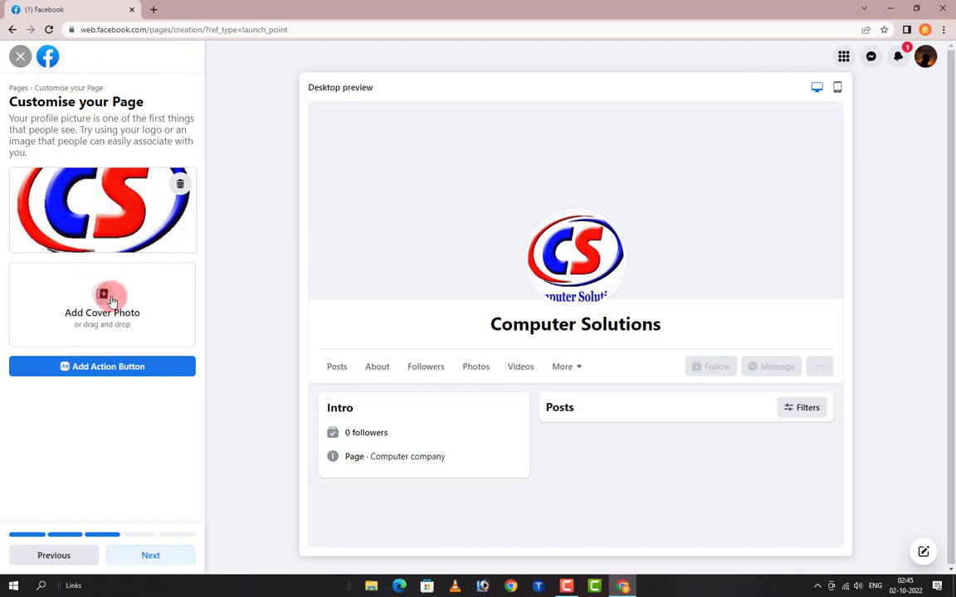
# Step: Start customising the page's action button and review the available action options
pyautogui.click(96, 374)
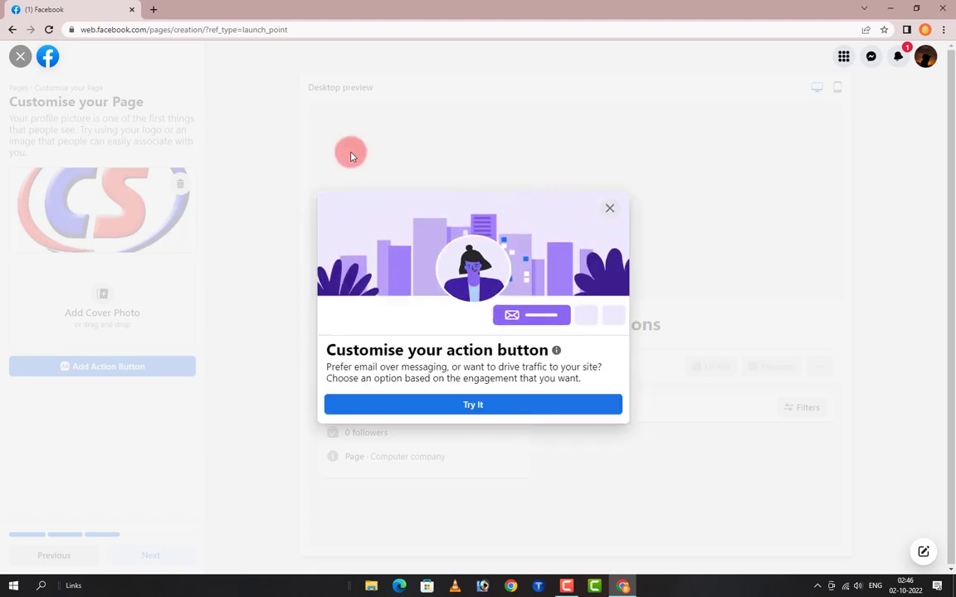
pyautogui.click(455, 405)
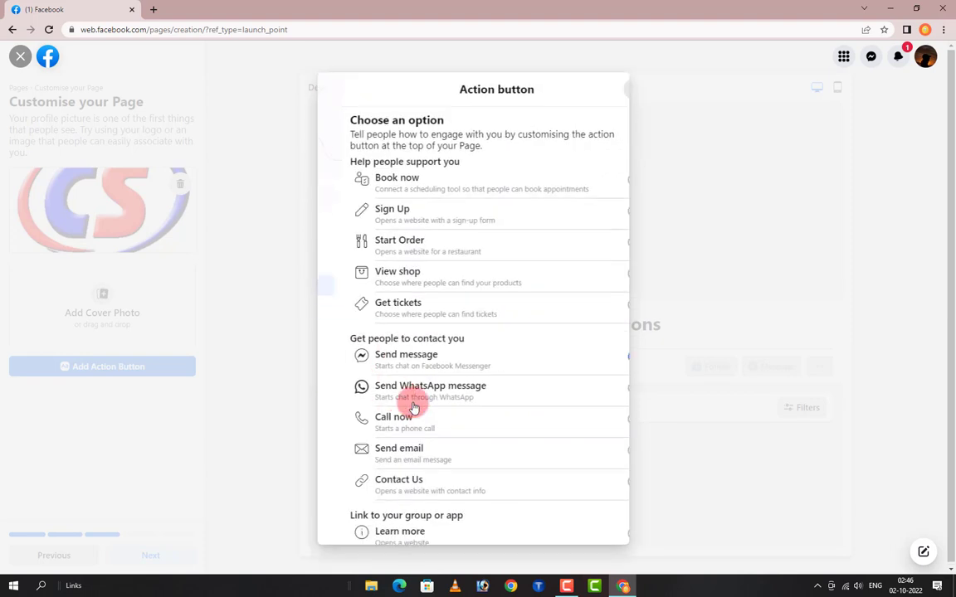
pyautogui.scroll(-2, 439, 357)
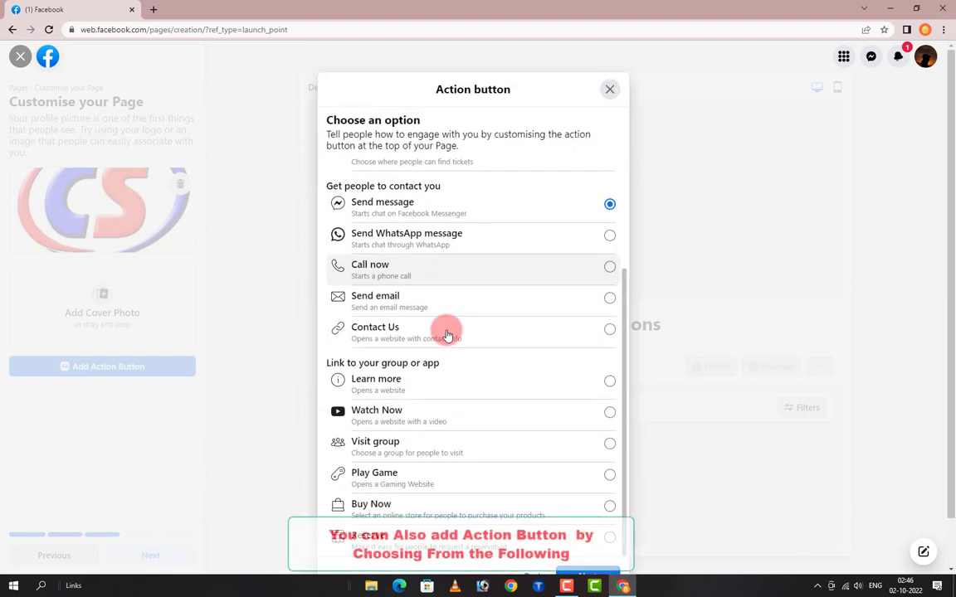
pyautogui.scroll(2, 445, 336)
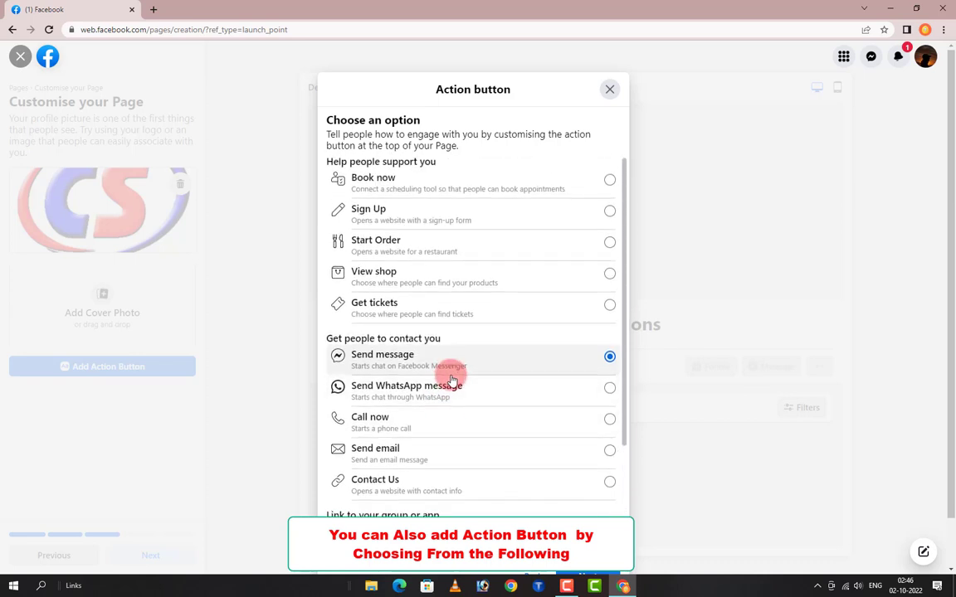
pyautogui.scroll(-2, 508, 361)
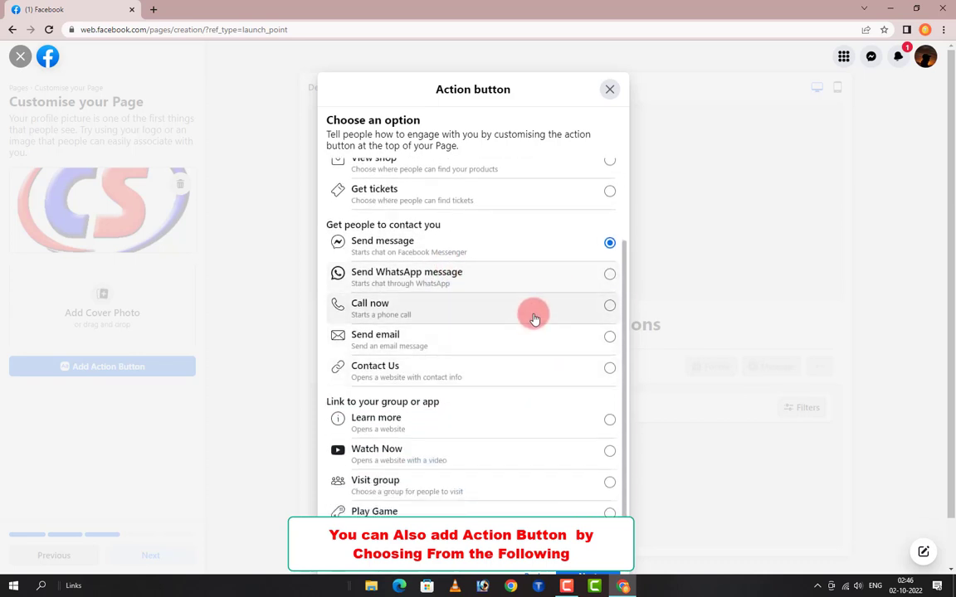
pyautogui.scroll(-1, 516, 367)
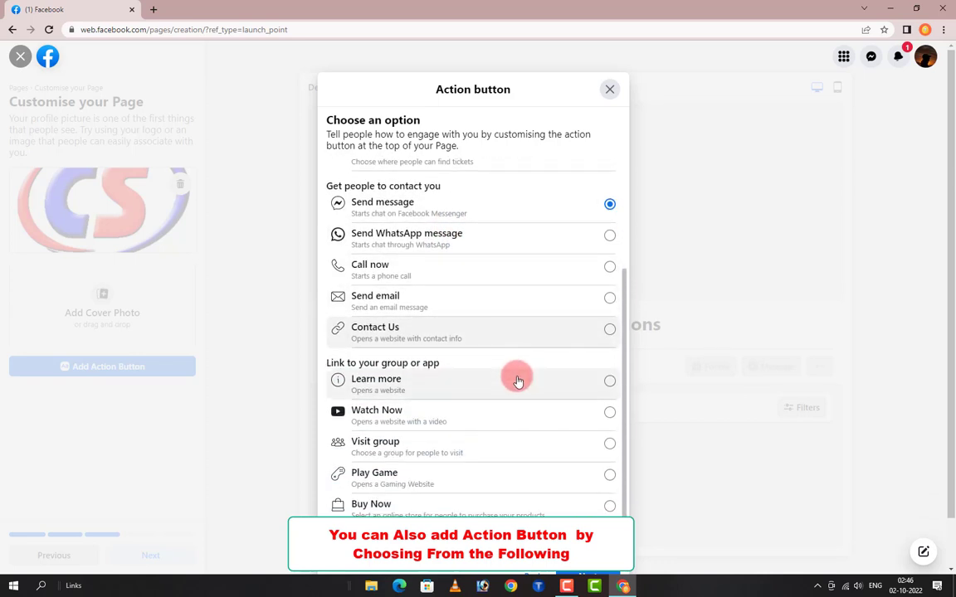
# Step: Try the Play Game and Visit group options for the action button, and set the choice back to Send message
pyautogui.click(609, 475)
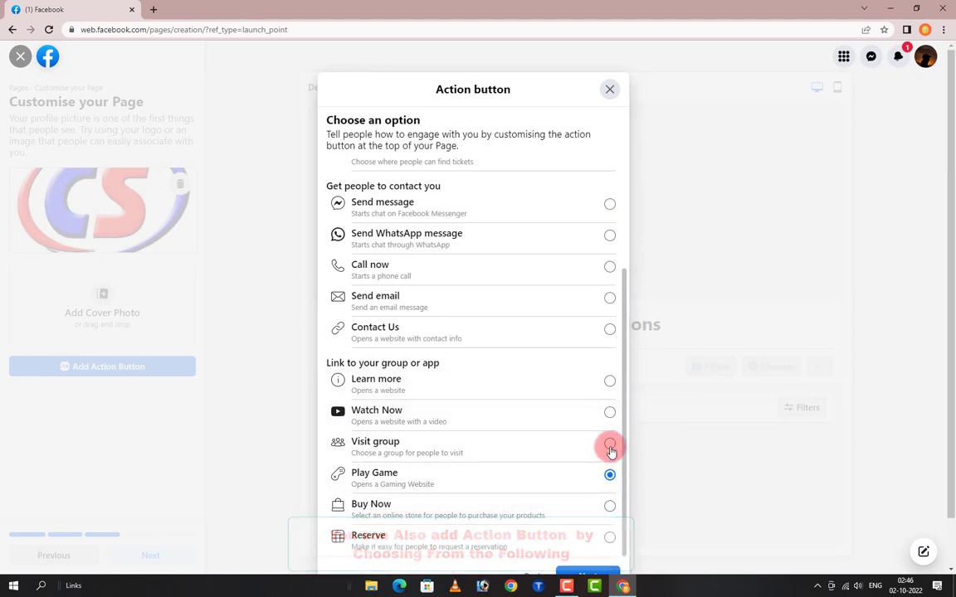
pyautogui.click(610, 448)
pyautogui.scroll(3, 548, 426)
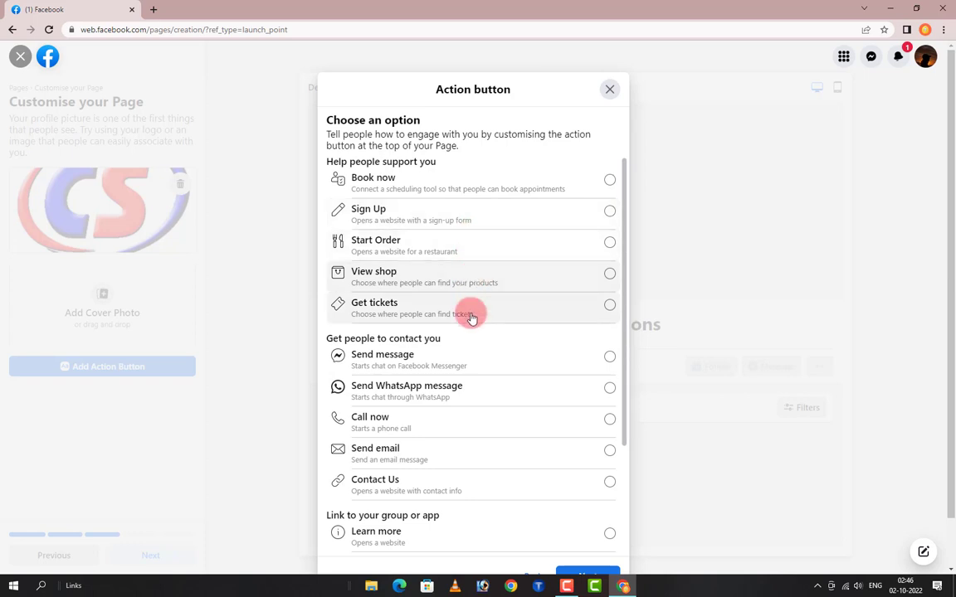
pyautogui.click(610, 359)
pyautogui.scroll(-3, 618, 344)
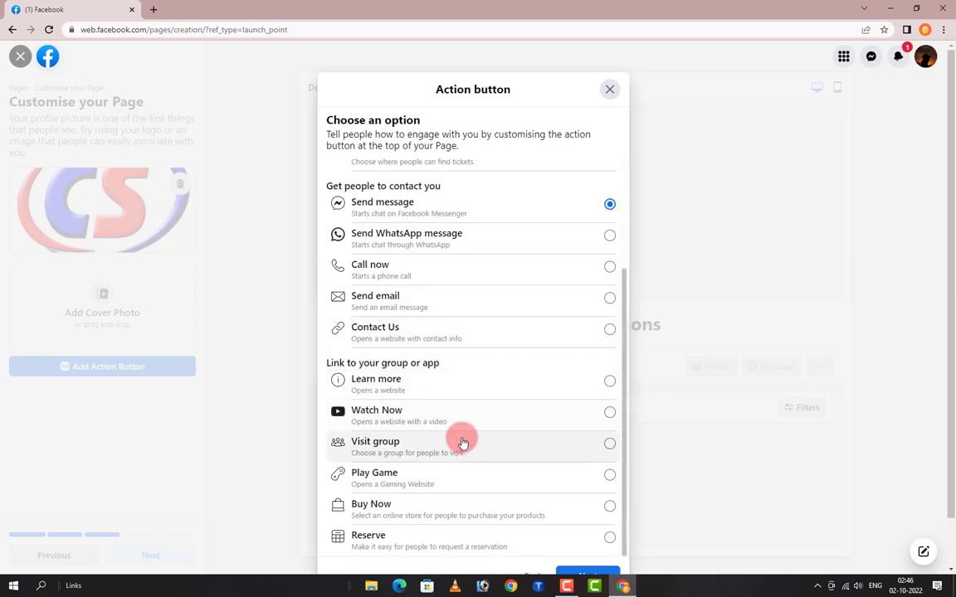
# Step: Confirm Send message as the action button and save it with the Computer Solutions Messenger
pyautogui.scroll(-1, 449, 133)
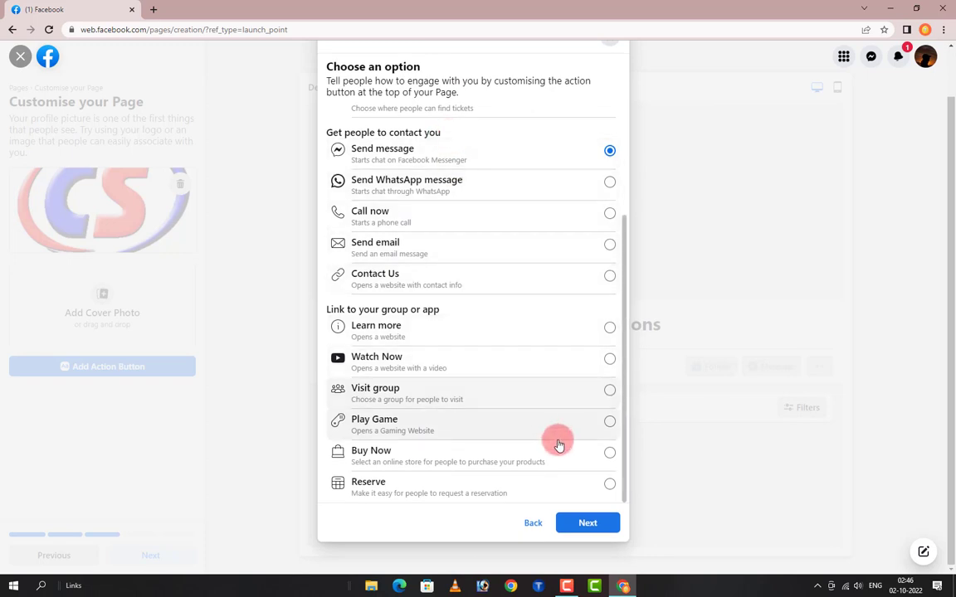
pyautogui.click(583, 526)
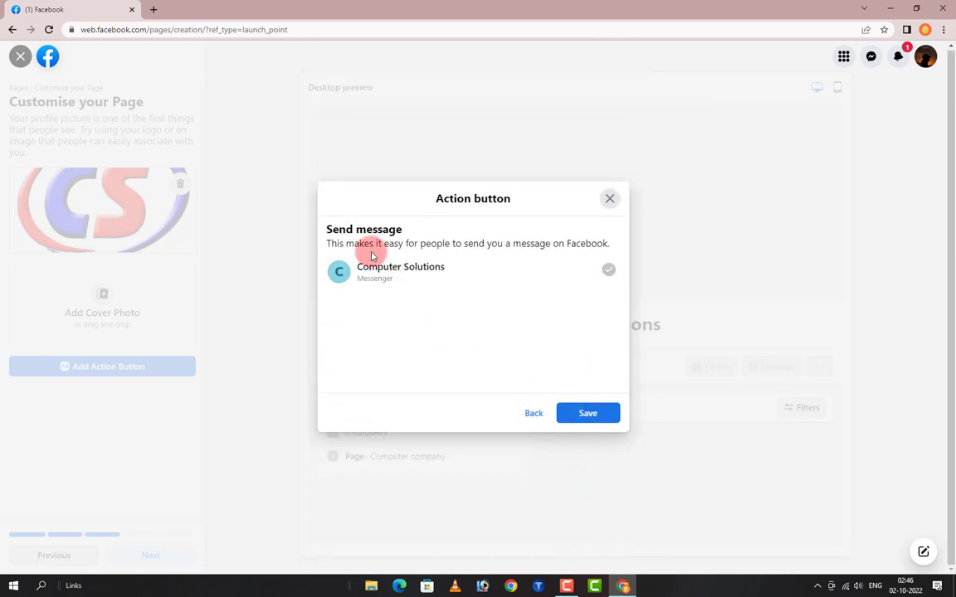
pyautogui.click(583, 414)
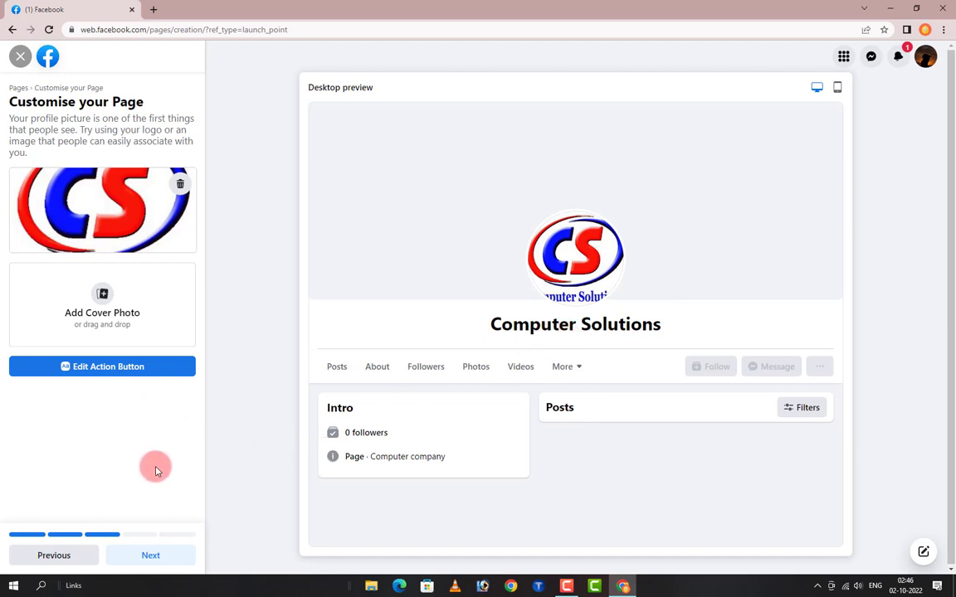
# Step: Complete the remaining page setup without inviting friends, keeping profile notifications on, and decline the welcome tour
pyautogui.click(143, 563)
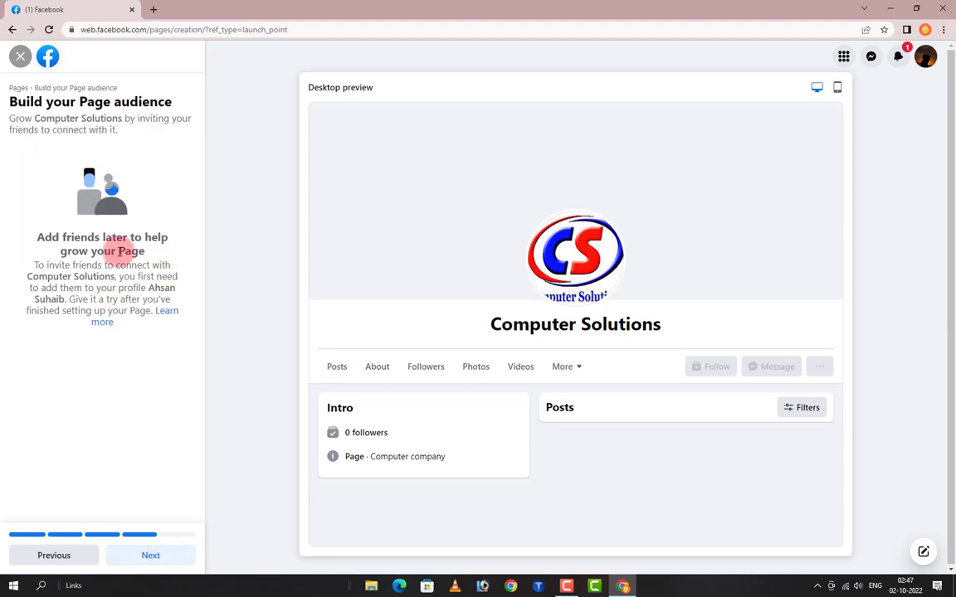
pyautogui.click(148, 555)
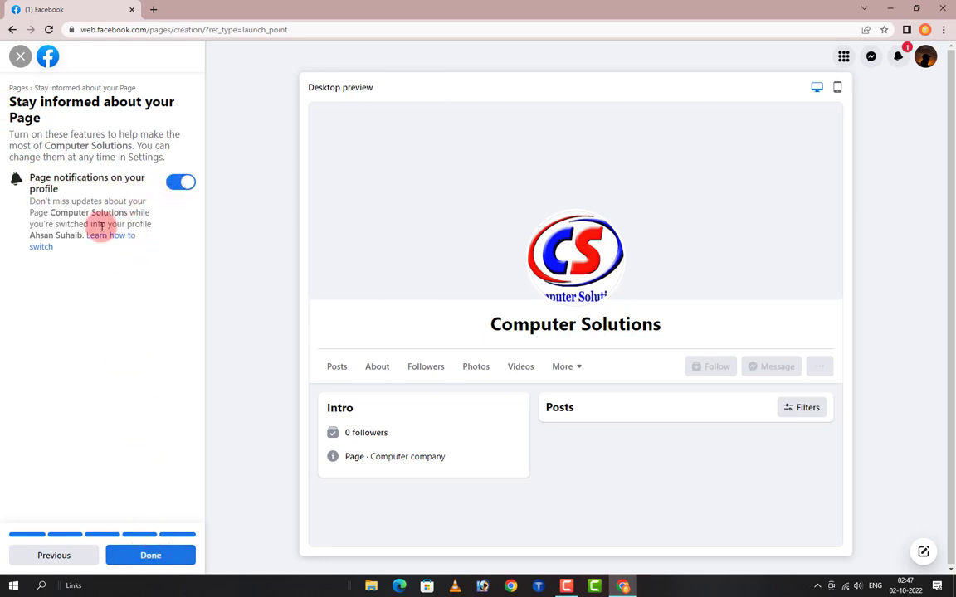
pyautogui.click(141, 564)
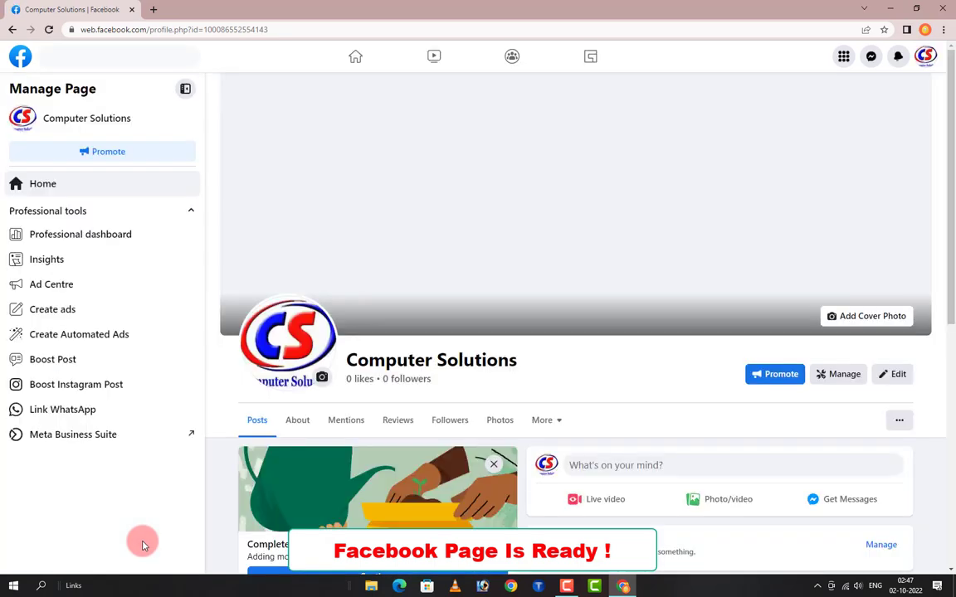
pyautogui.scroll(-5, 469, 433)
pyautogui.scroll(5, 470, 491)
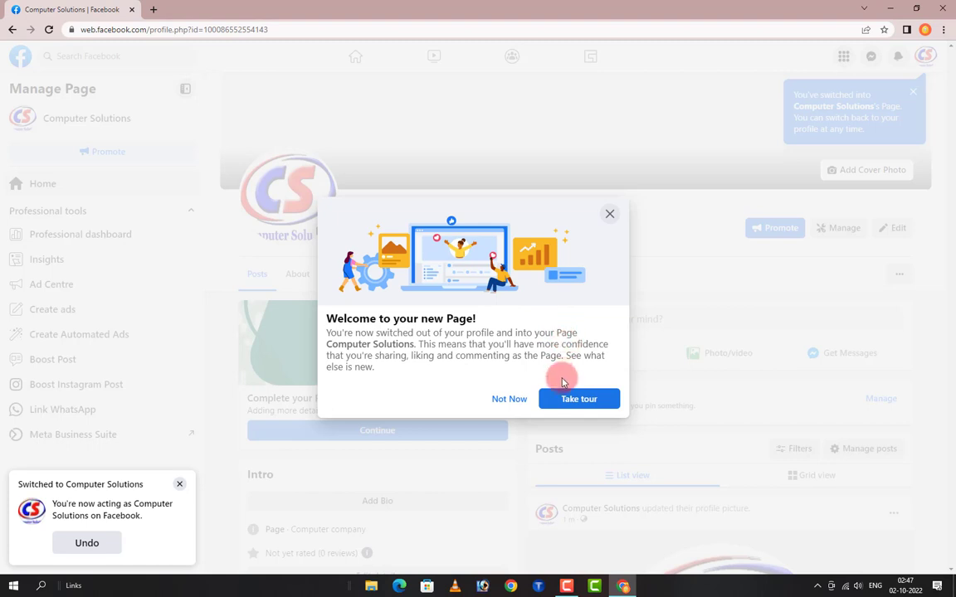
pyautogui.click(508, 399)
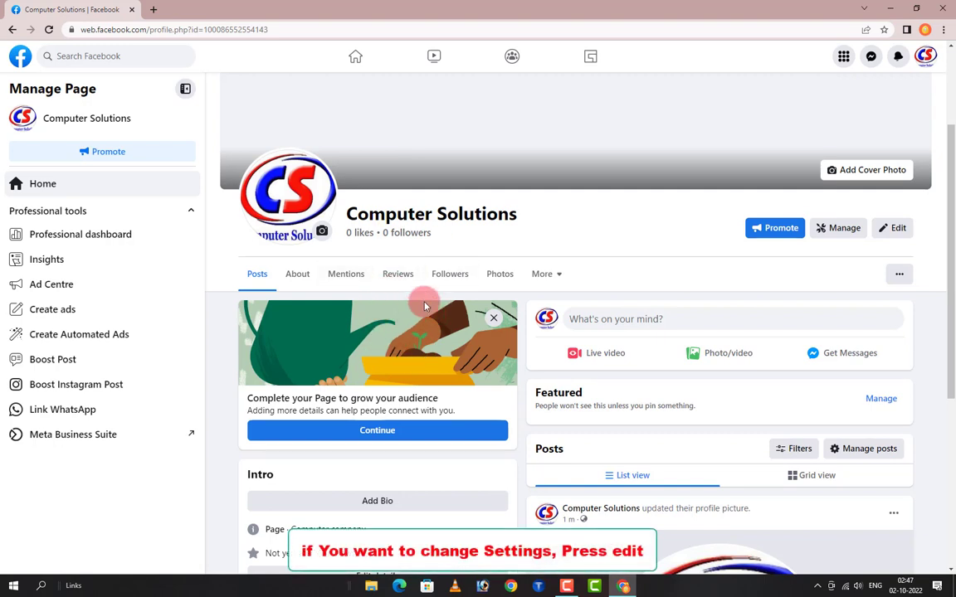
# Step: Open the Computer Solutions page for editing and go on to its About info
pyautogui.click(893, 230)
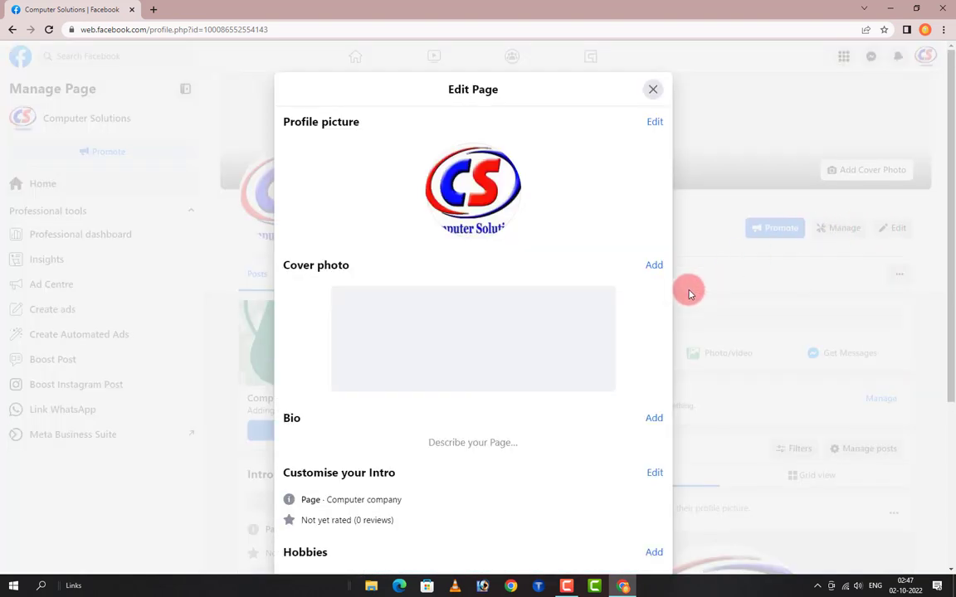
pyautogui.scroll(-1, 439, 286)
pyautogui.scroll(-1, 623, 377)
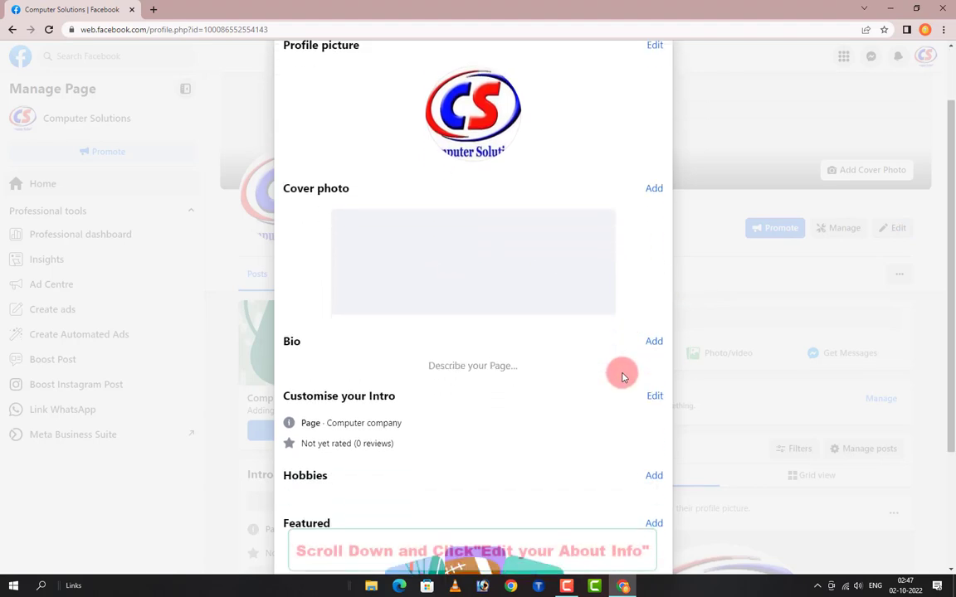
pyautogui.scroll(-2, 623, 373)
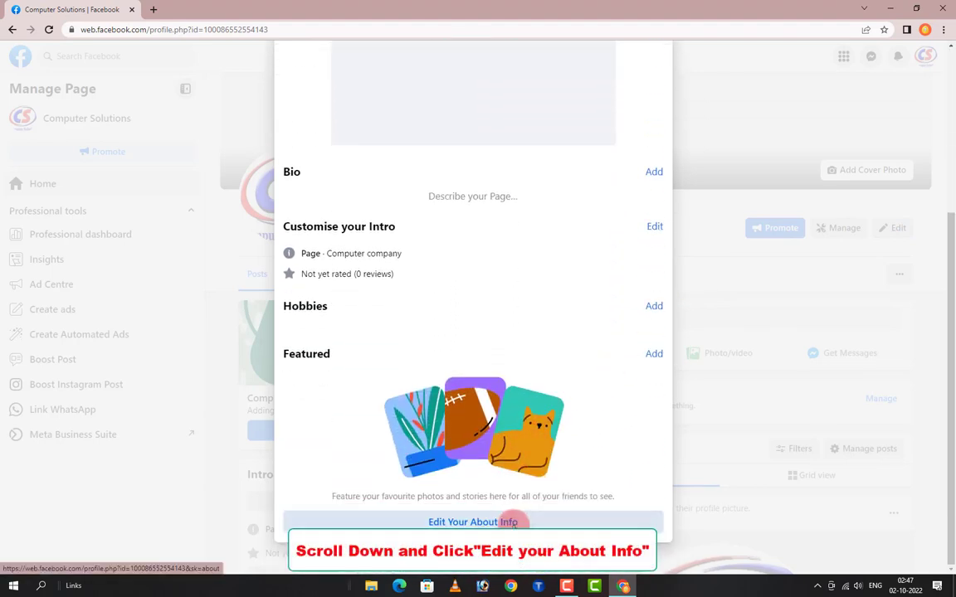
pyautogui.click(511, 523)
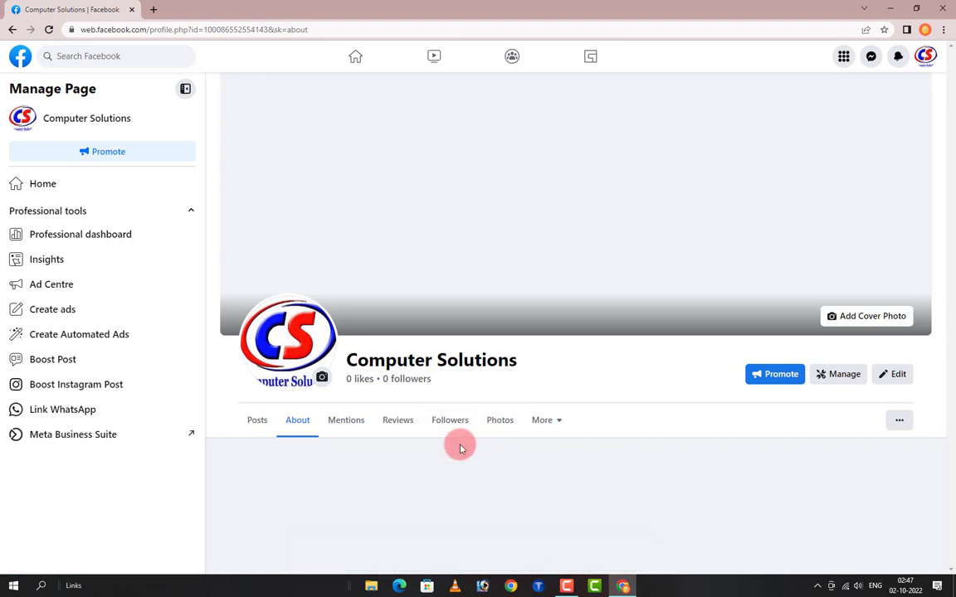
# Step: Set the gender in the page's basic info to Male and save it
pyautogui.scroll(-3, 461, 448)
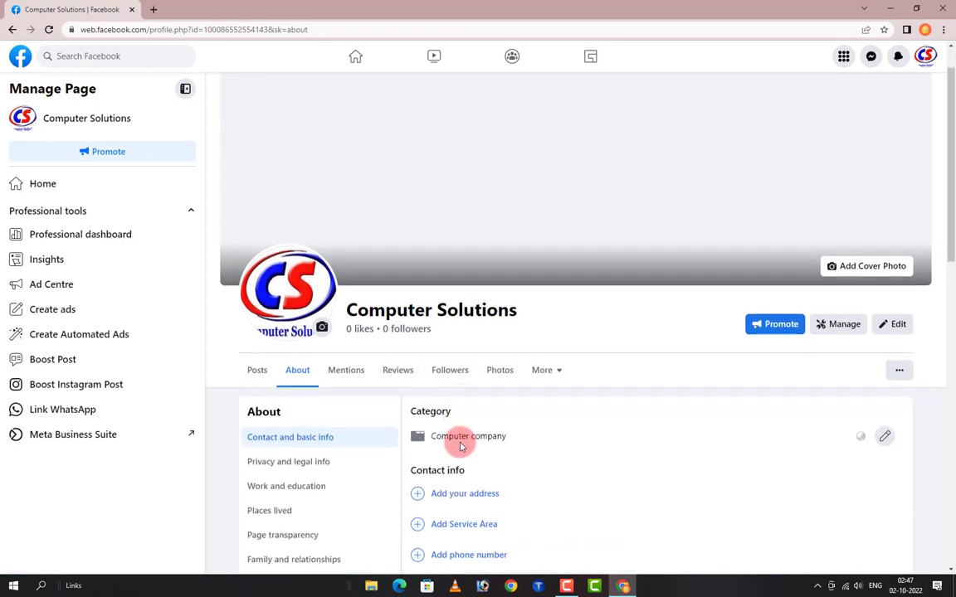
pyautogui.scroll(-1, 461, 447)
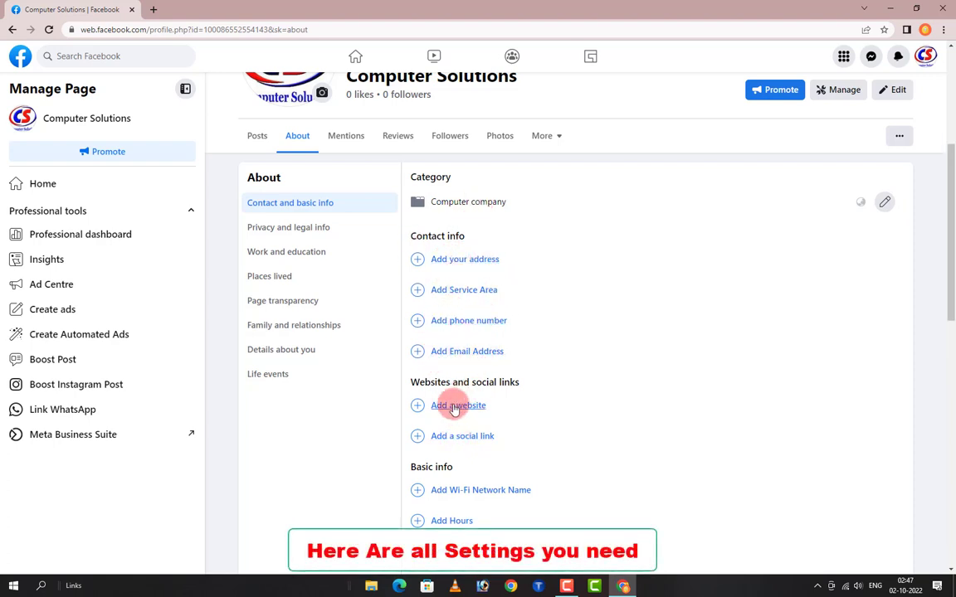
pyautogui.scroll(-5, 464, 423)
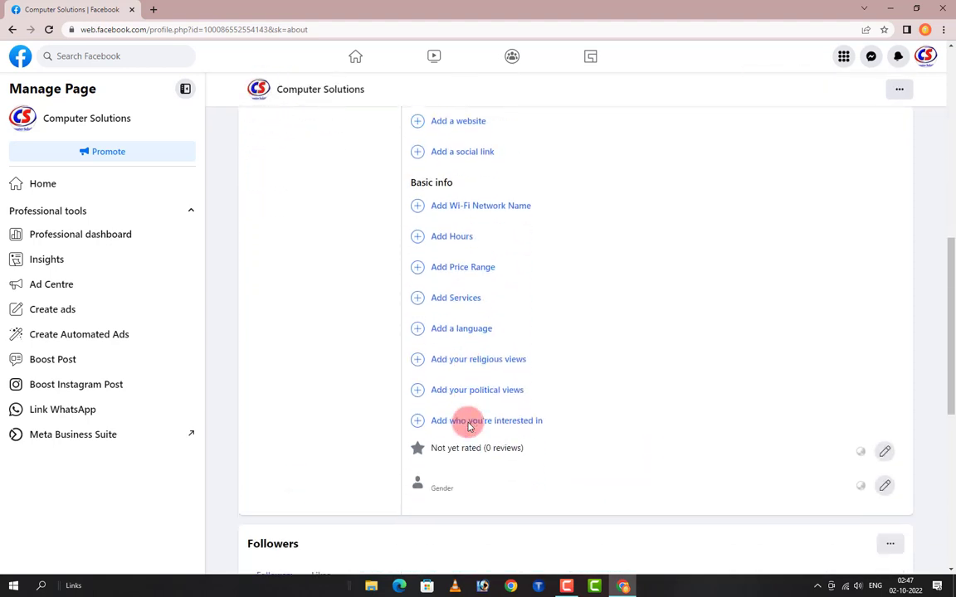
pyautogui.scroll(-1, 469, 425)
pyautogui.scroll(-1, 469, 425)
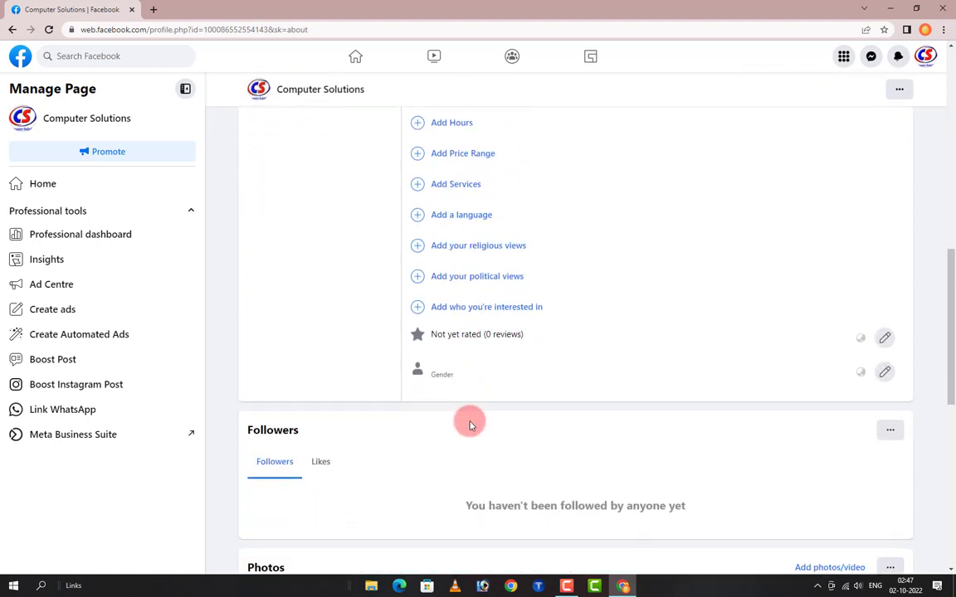
pyautogui.click(885, 374)
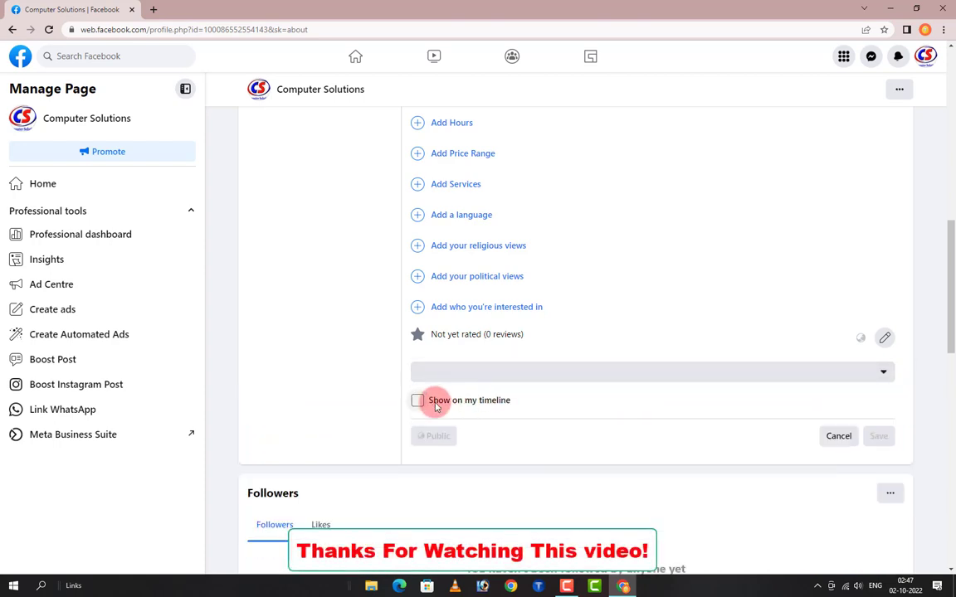
pyautogui.click(474, 372)
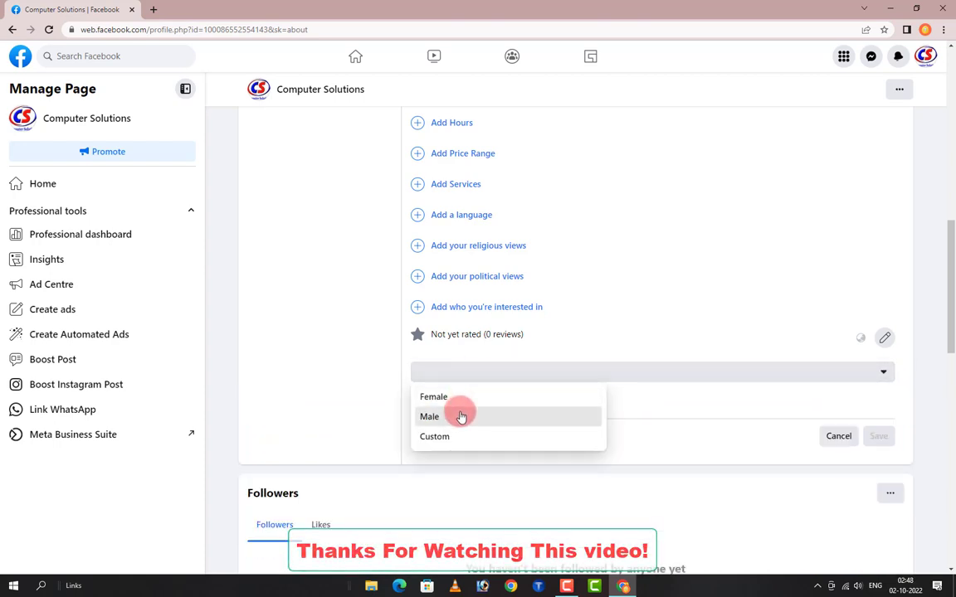
pyautogui.click(459, 416)
pyautogui.click(879, 438)
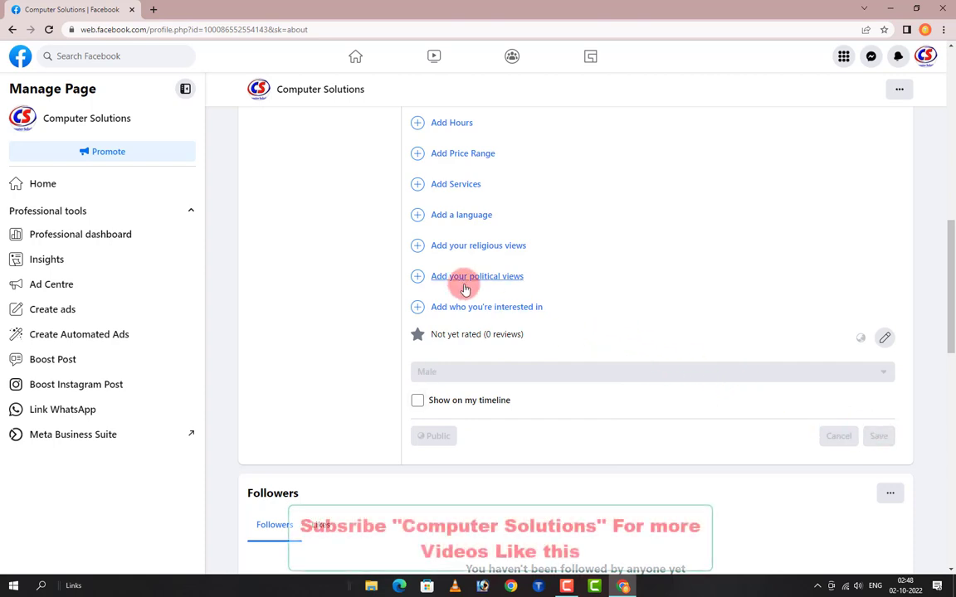
# Step: Examine the other About sections from Privacy and legal info to Life events, and return to Contact and basic info
pyautogui.scroll(7, 440, 367)
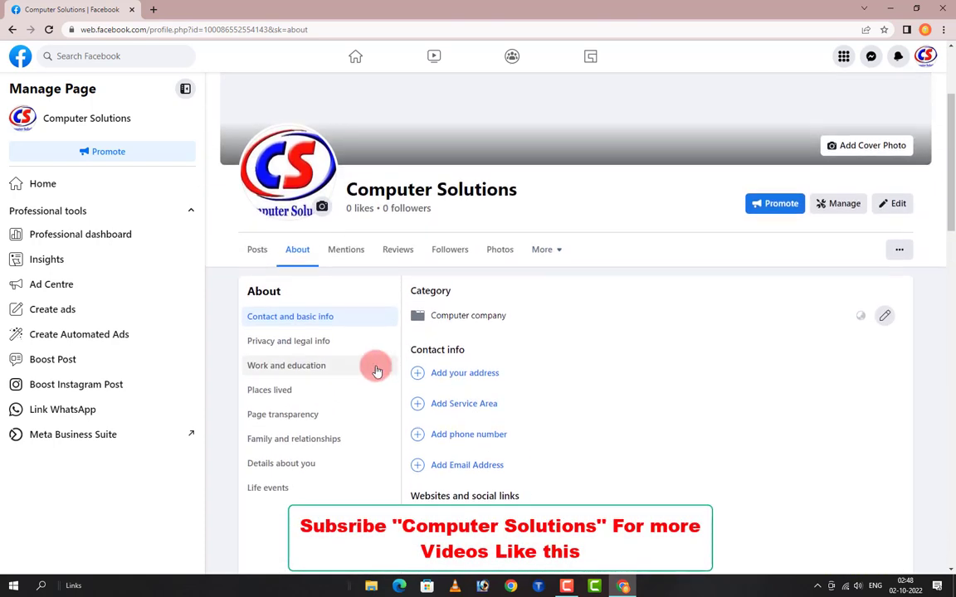
pyautogui.click(299, 348)
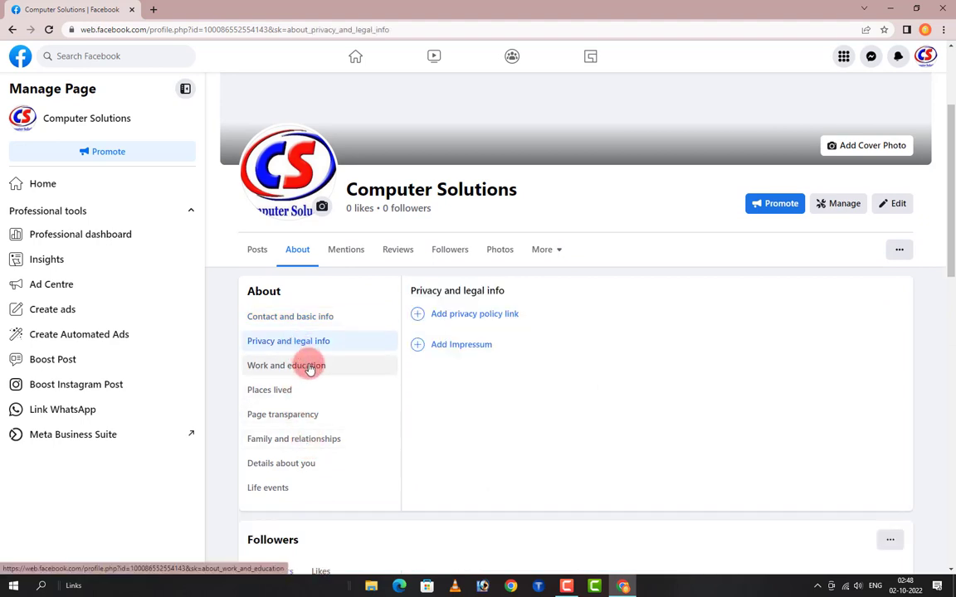
pyautogui.click(309, 367)
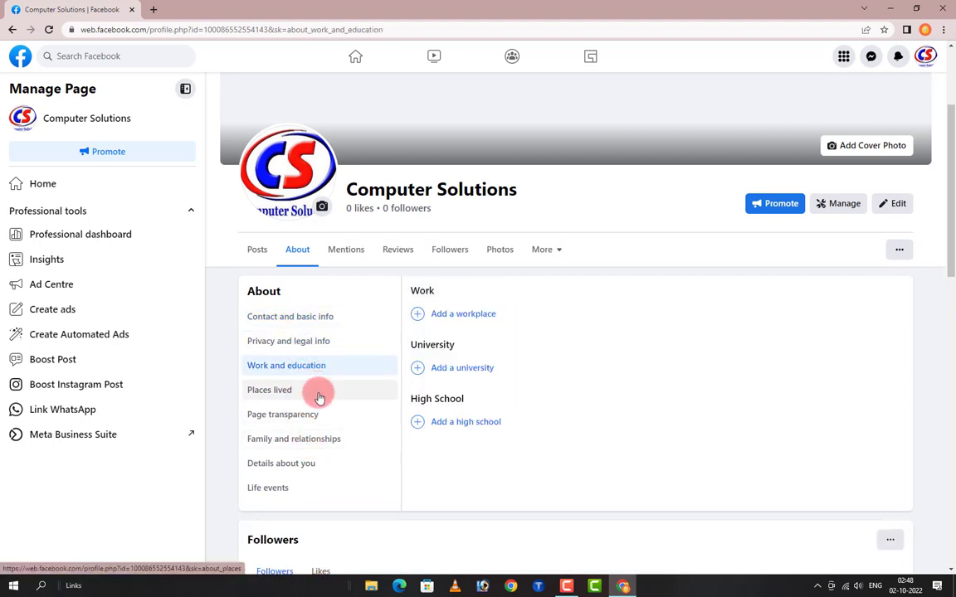
pyautogui.click(319, 397)
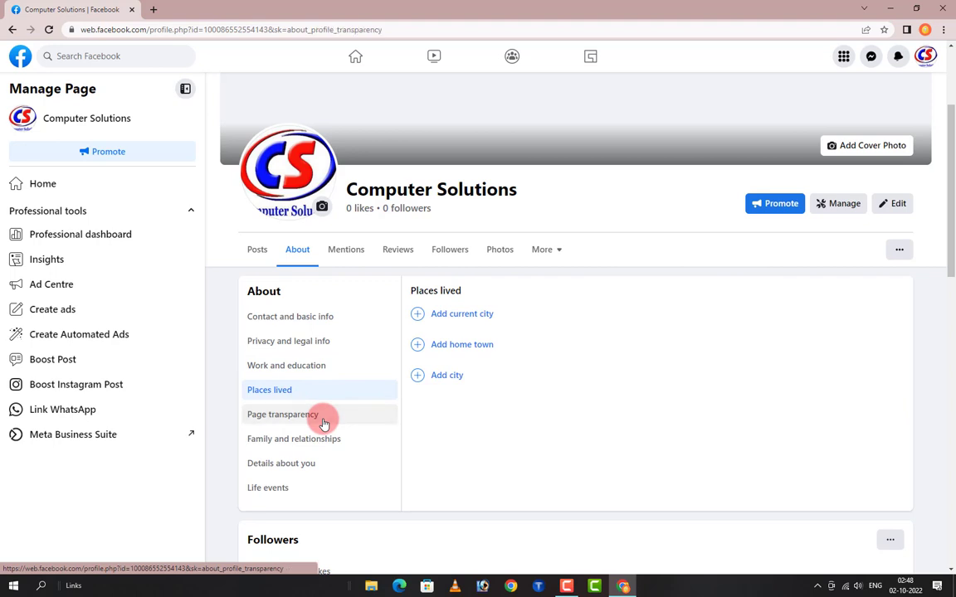
pyautogui.click(332, 444)
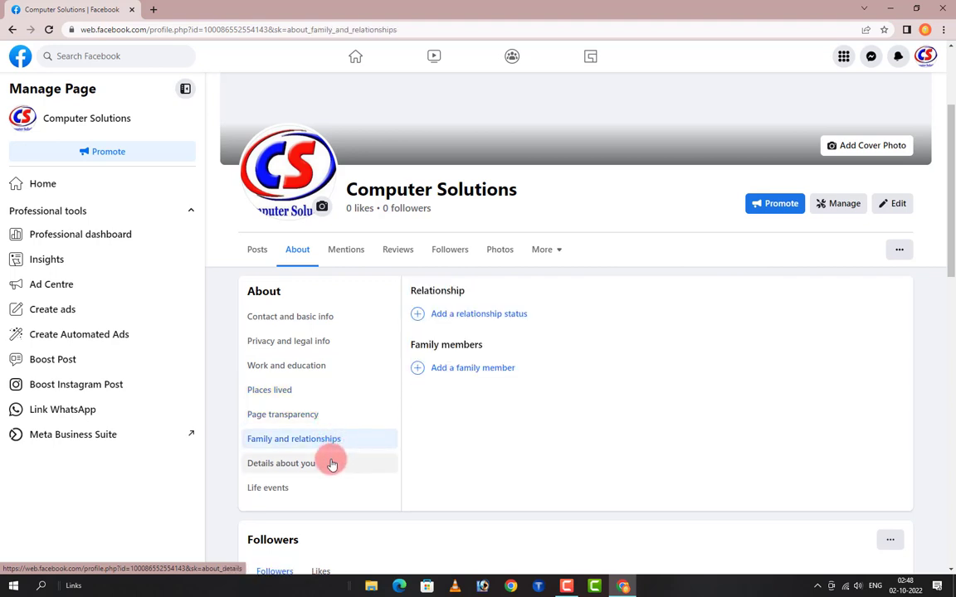
pyautogui.click(331, 464)
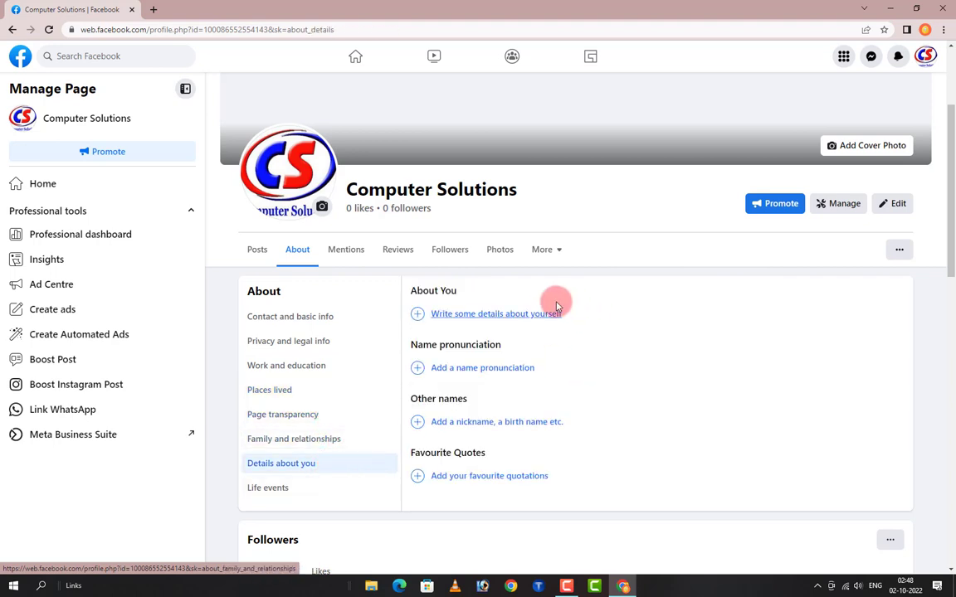
pyautogui.click(313, 491)
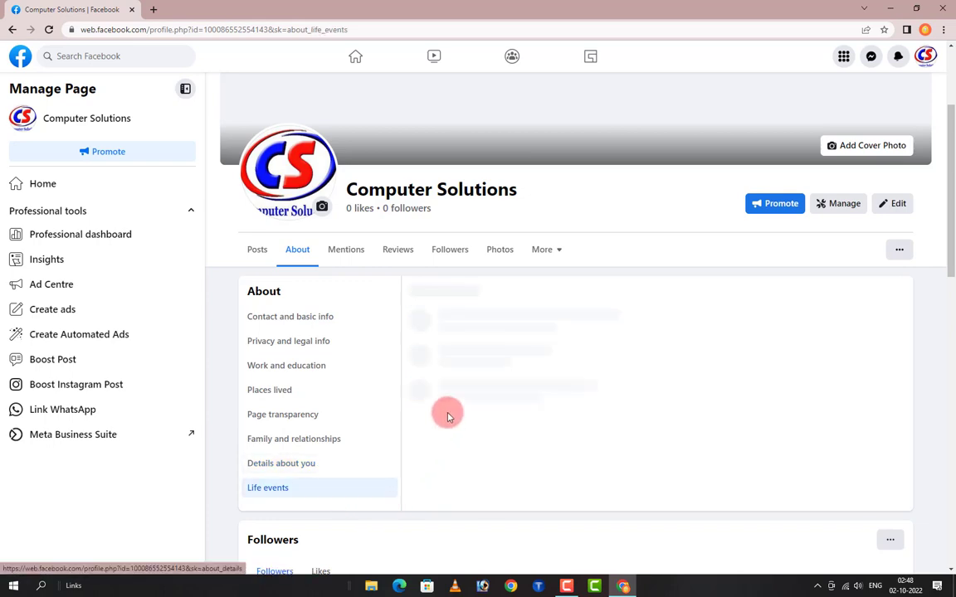
pyautogui.click(276, 319)
pyautogui.scroll(2, 553, 273)
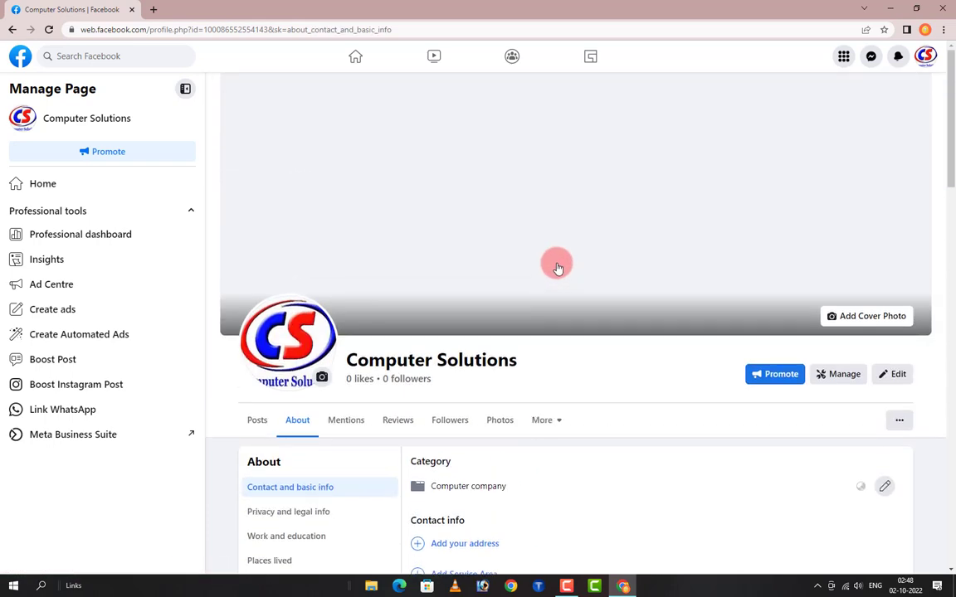